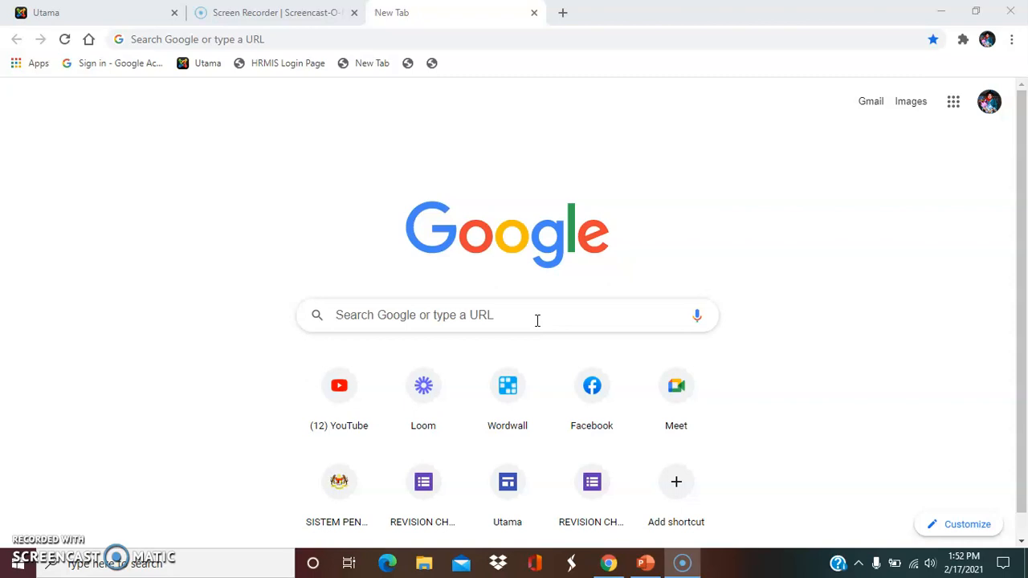
Search Google for wakelet and open the official Wakelet website from the results
{"action": "left_click", "coordinate": [403, 315]}
{"action": "left_click", "coordinate": [403, 316]}
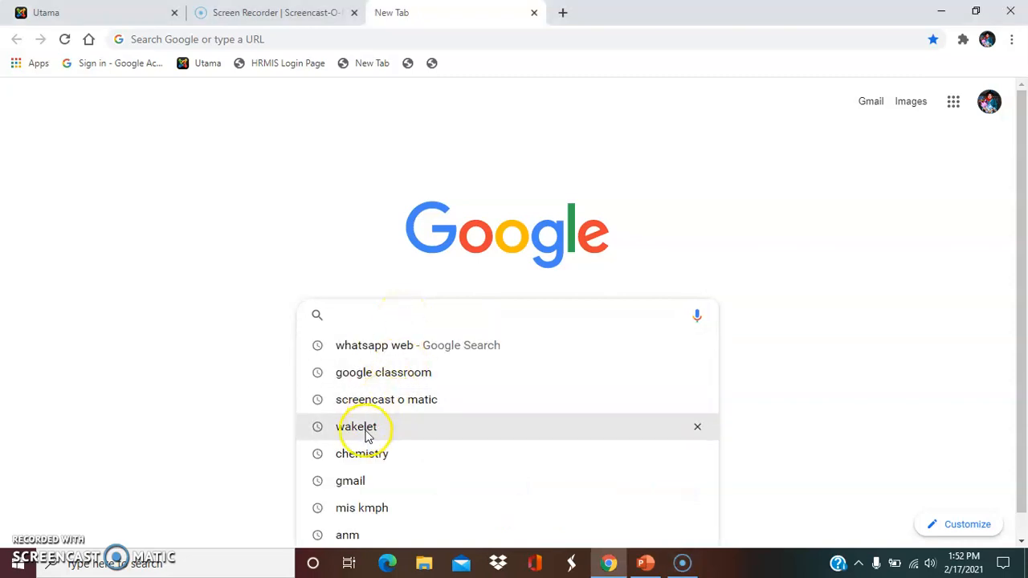
{"action": "type", "text": "WA"}
{"action": "left_click", "coordinate": [360, 344]}
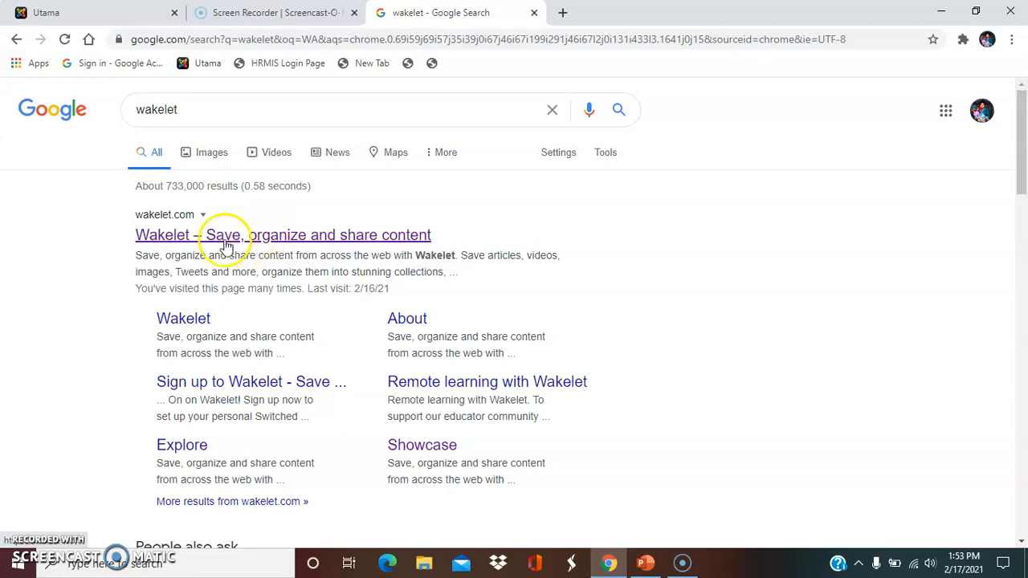
{"action": "left_click", "coordinate": [292, 243]}
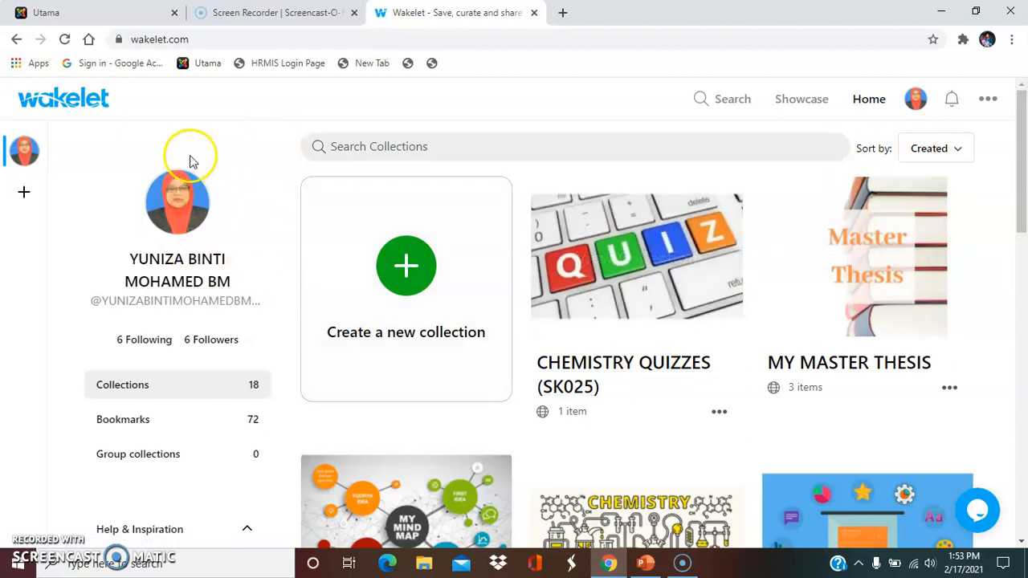
Examine the account's own profile page with its cover photo and biography, and return to the home page
{"action": "left_click", "coordinate": [915, 102]}
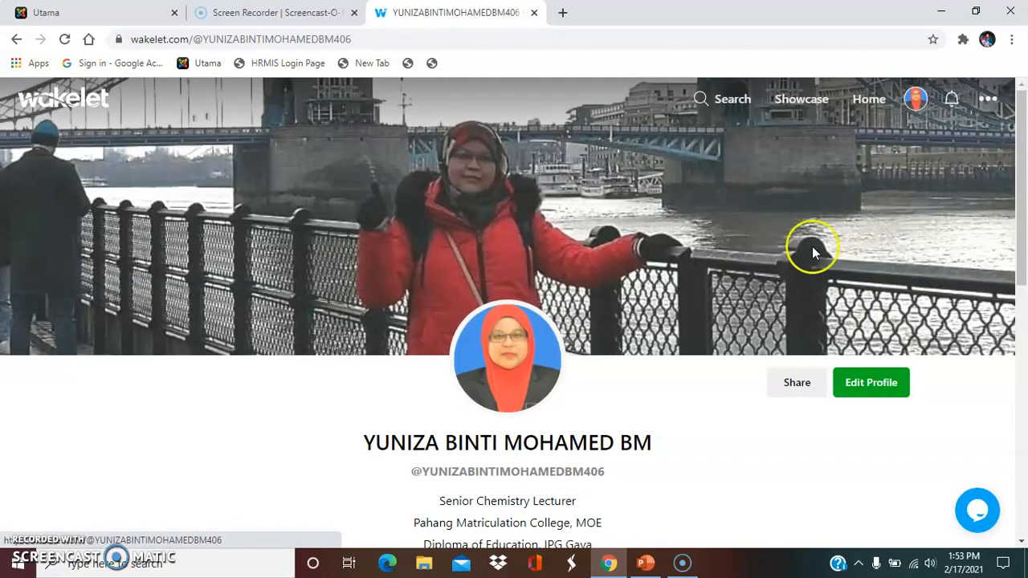
{"action": "scroll", "coordinate": [823, 321], "scroll_direction": "down", "scroll_amount": 1}
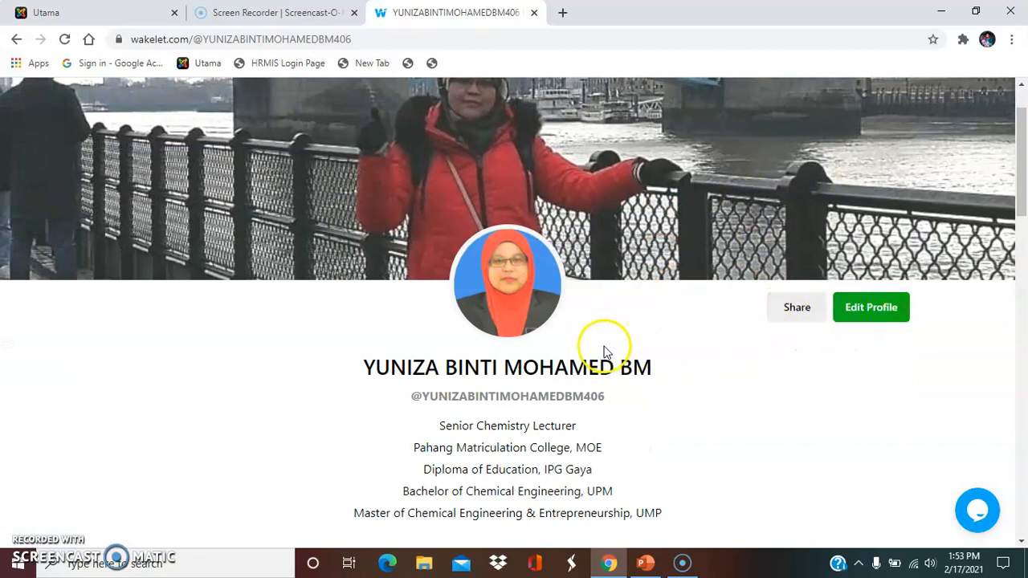
{"action": "scroll", "coordinate": [517, 392], "scroll_direction": "down", "scroll_amount": 2}
{"action": "scroll", "coordinate": [520, 391], "scroll_direction": "up", "scroll_amount": 3}
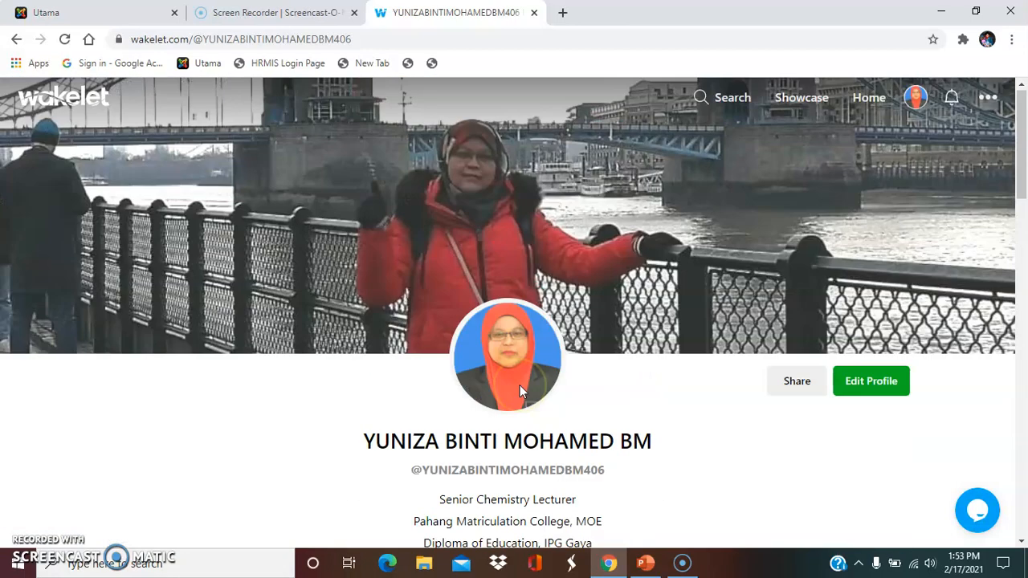
{"action": "scroll", "coordinate": [540, 417], "scroll_direction": "down", "scroll_amount": 1}
{"action": "scroll", "coordinate": [542, 411], "scroll_direction": "up", "scroll_amount": 2}
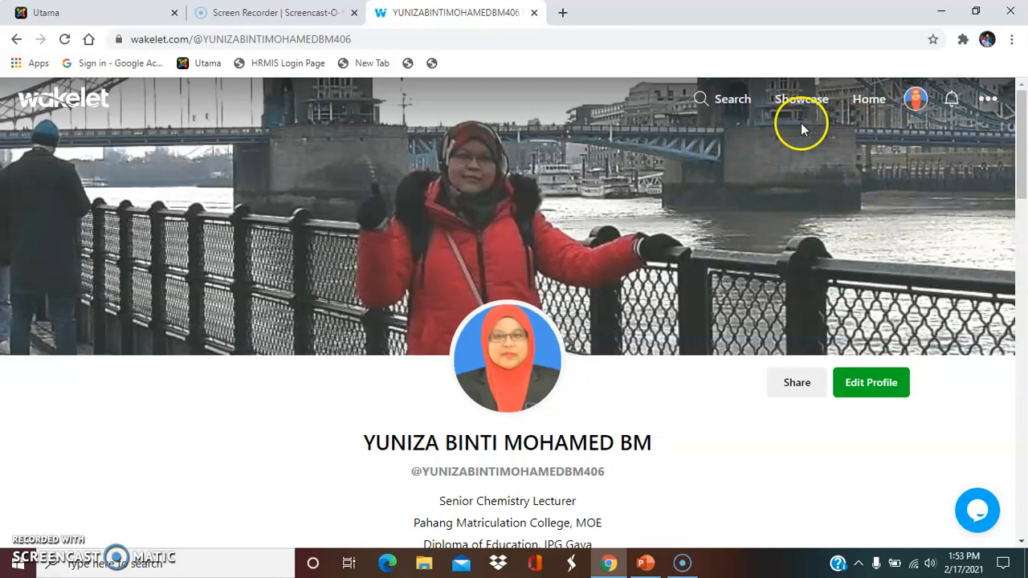
{"action": "left_click", "coordinate": [865, 102]}
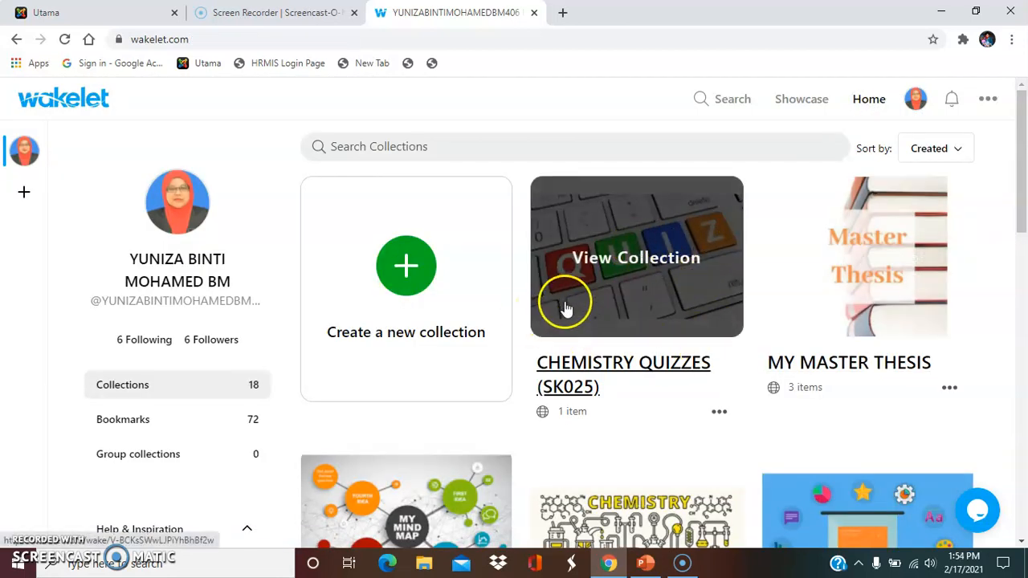
Look through the existing collections on the home page, such as the quizzes, mind mappings and lecture videos
{"action": "scroll", "coordinate": [771, 366], "scroll_direction": "down", "scroll_amount": 1}
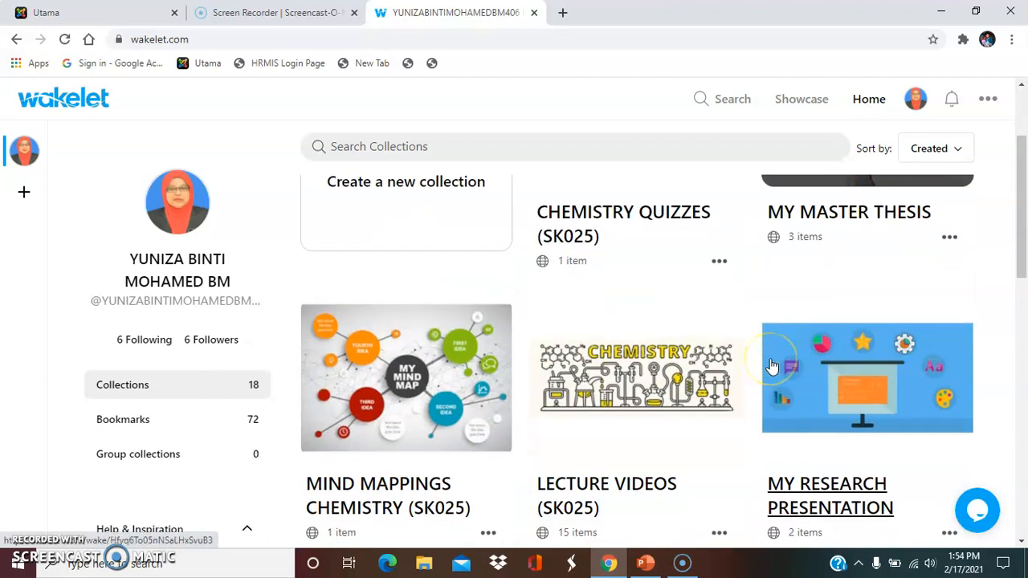
{"action": "scroll", "coordinate": [772, 366], "scroll_direction": "up", "scroll_amount": 2}
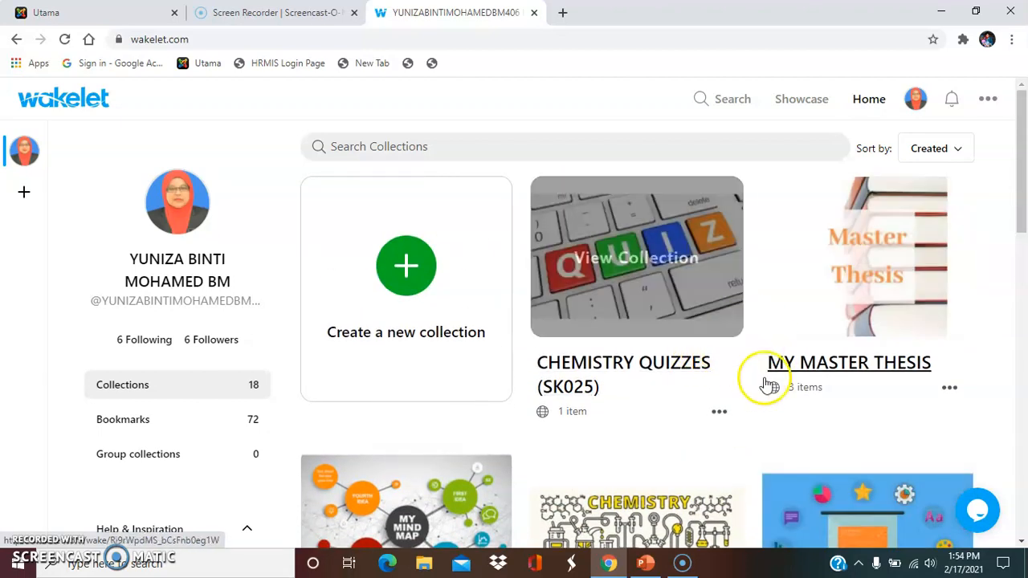
{"action": "scroll", "coordinate": [686, 386], "scroll_direction": "down", "scroll_amount": 3}
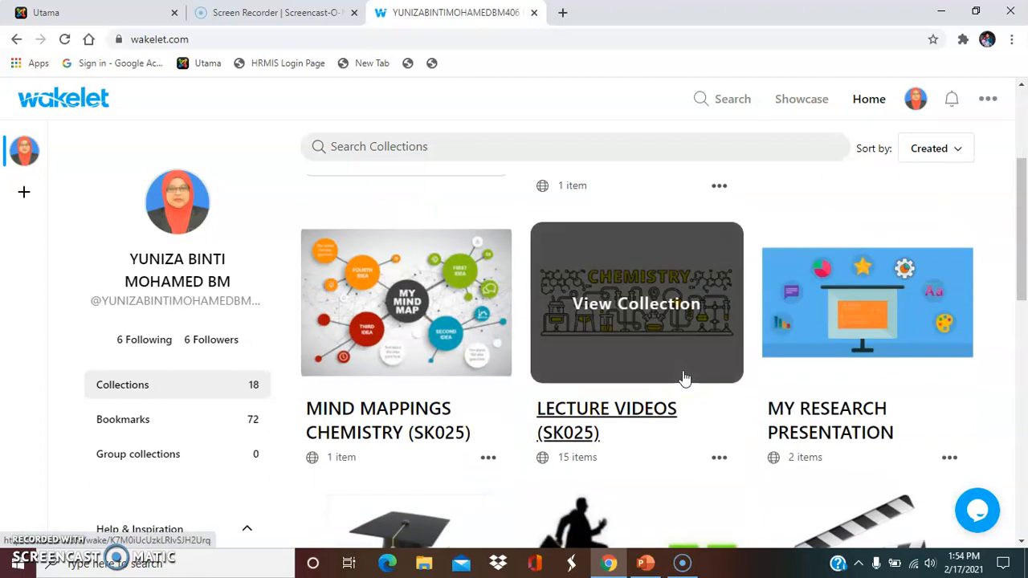
{"action": "scroll", "coordinate": [682, 375], "scroll_direction": "down", "scroll_amount": 1}
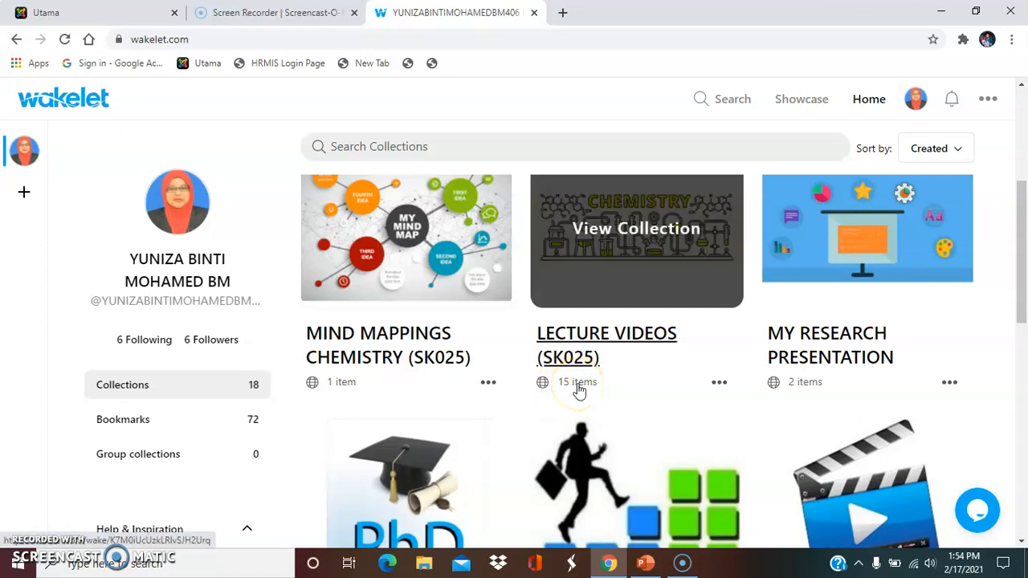
{"action": "scroll", "coordinate": [580, 391], "scroll_direction": "up", "scroll_amount": 3}
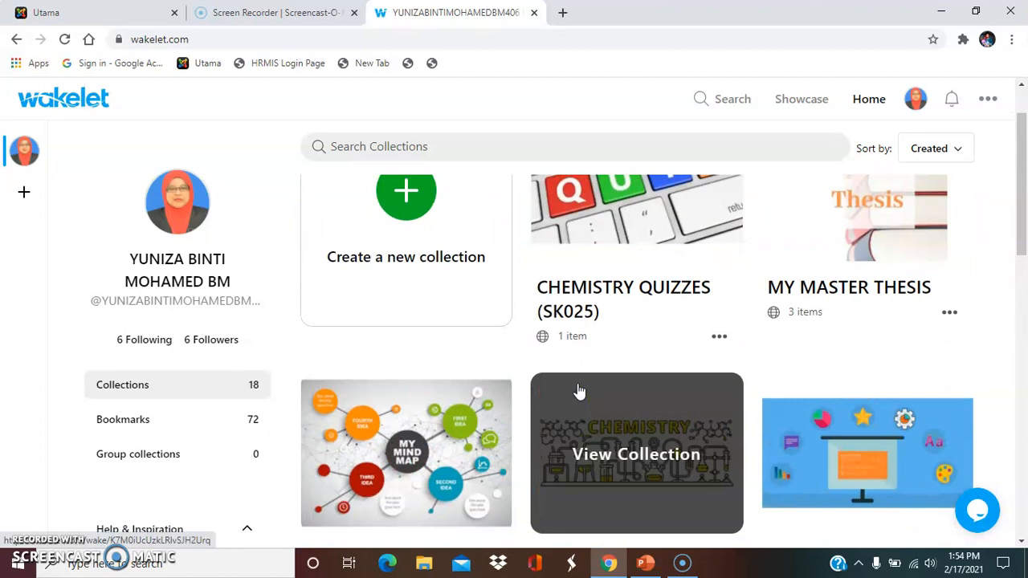
{"action": "scroll", "coordinate": [580, 391], "scroll_direction": "up", "scroll_amount": 1}
{"action": "left_click", "coordinate": [572, 408]}
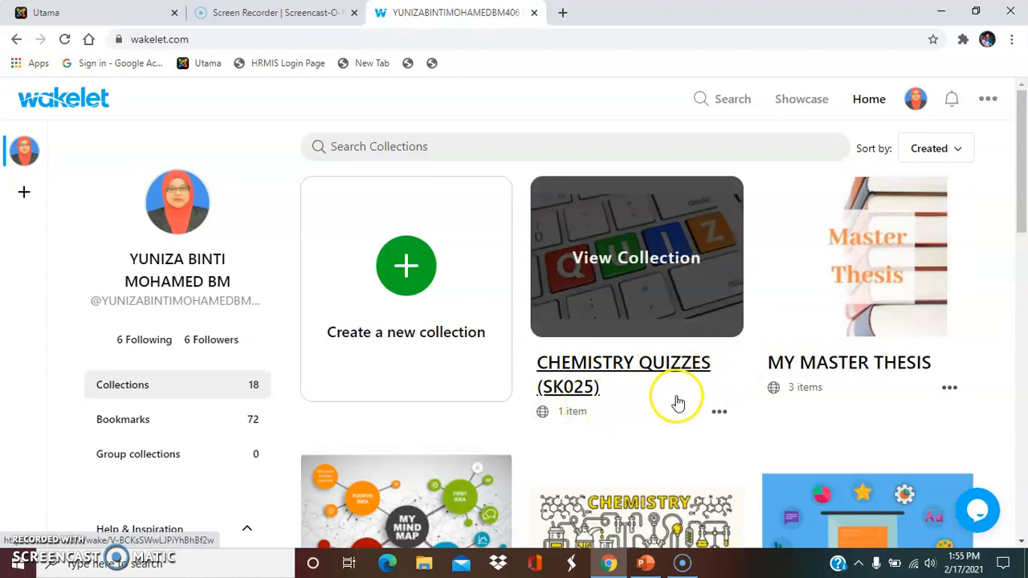
Create a new collection titled "CHEMISTRY LECTURE NOTES"
{"action": "left_click", "coordinate": [407, 270]}
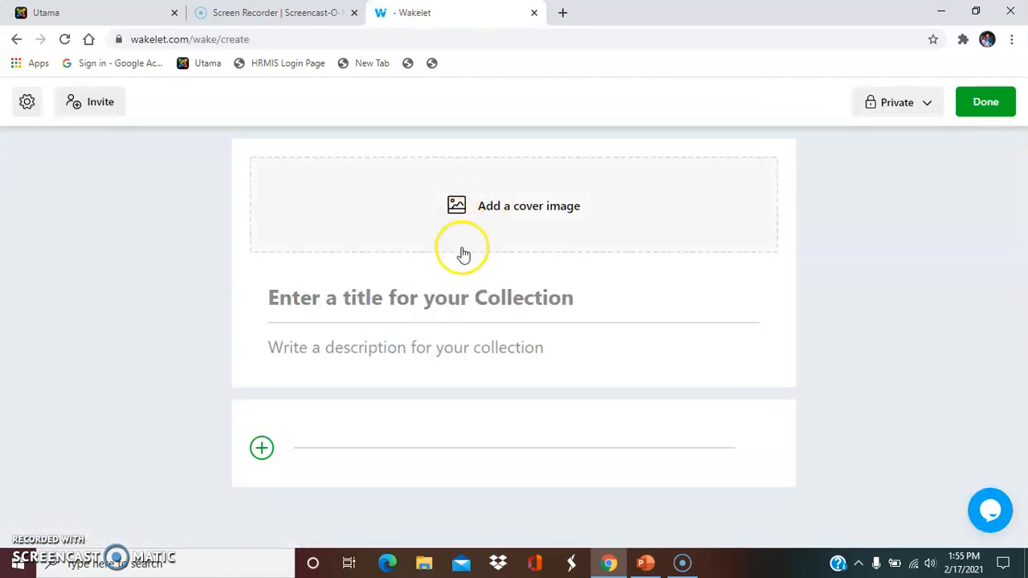
{"action": "left_click", "coordinate": [386, 300]}
{"action": "type", "text": "CHEMISTRY LECTURE NOTES"}
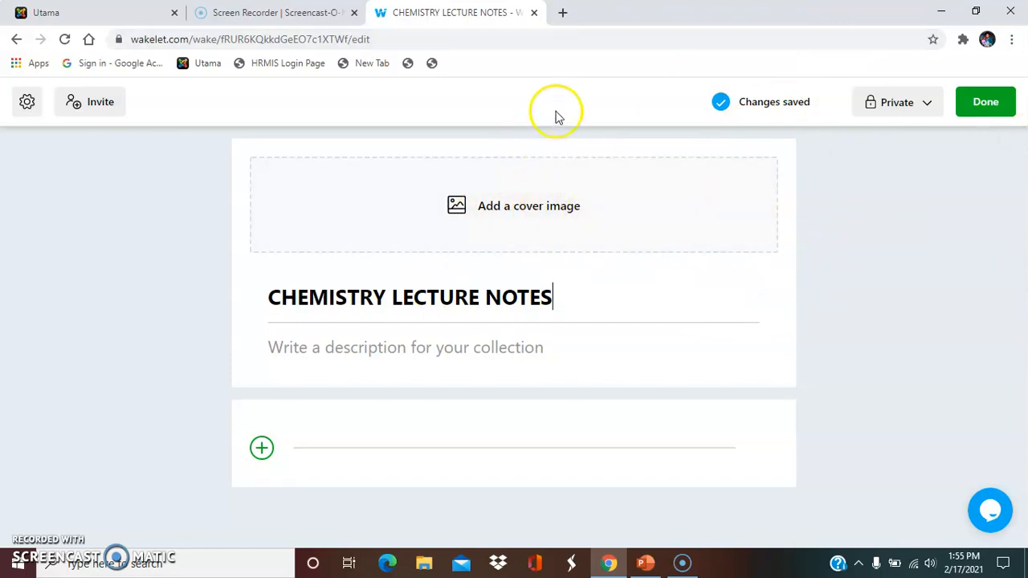
Search Google in a new browser tab for CHEMISTRY and show the image results
{"action": "left_click", "coordinate": [646, 564]}
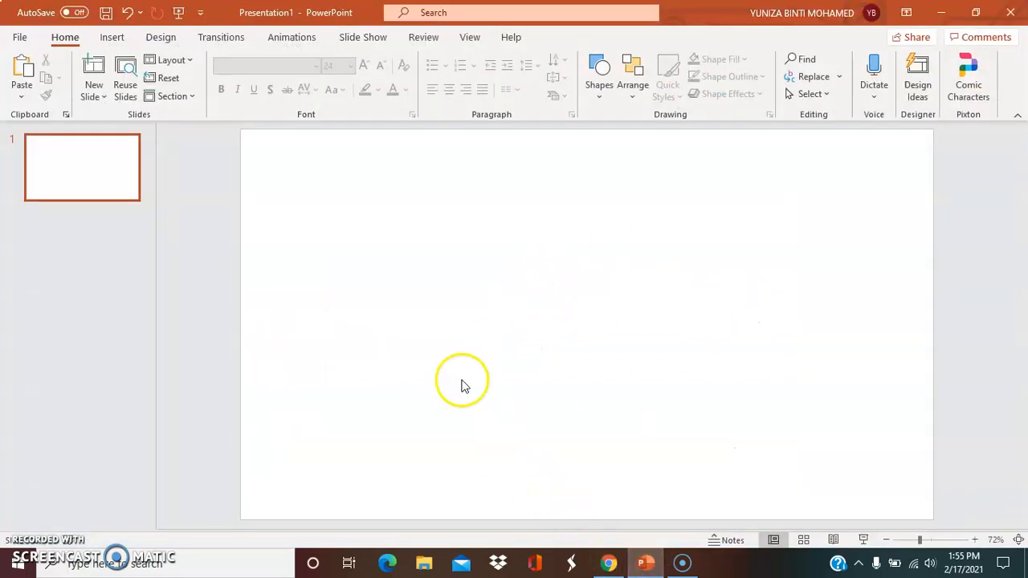
{"action": "left_click", "coordinate": [609, 563]}
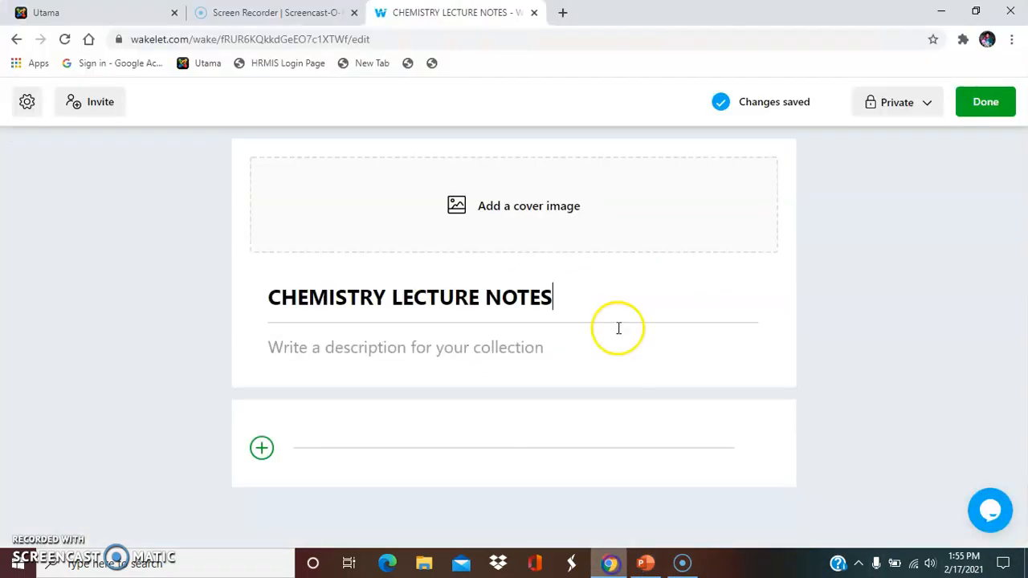
{"action": "left_click", "coordinate": [562, 12]}
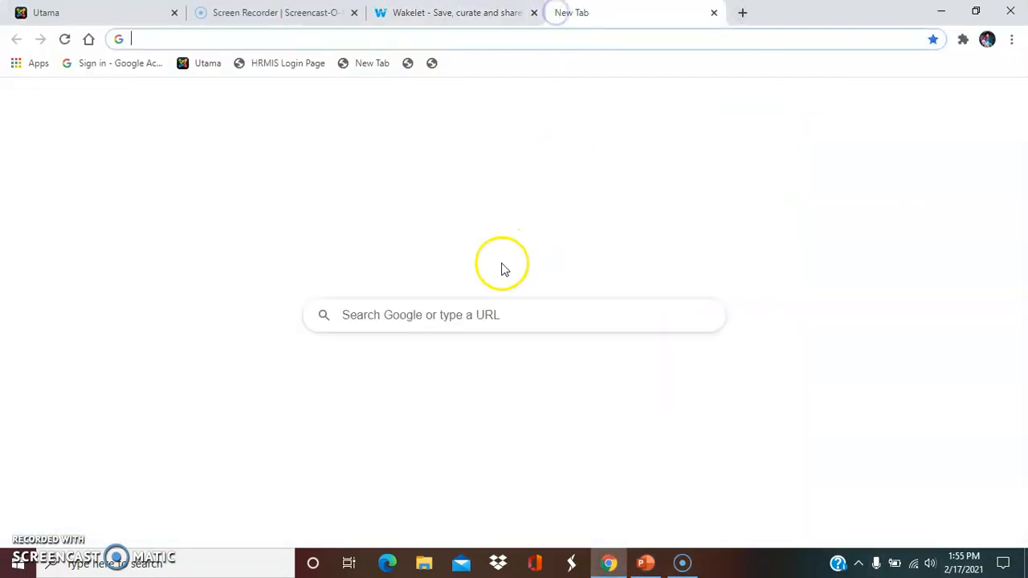
{"action": "left_click", "coordinate": [485, 315]}
{"action": "type", "text": "CHEMISTRY"}
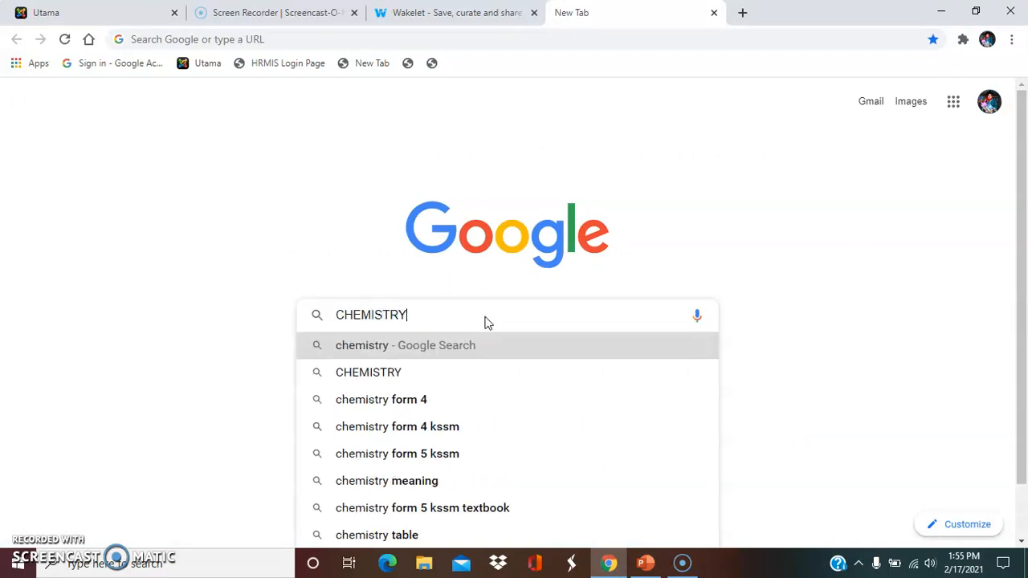
{"action": "left_click", "coordinate": [374, 370]}
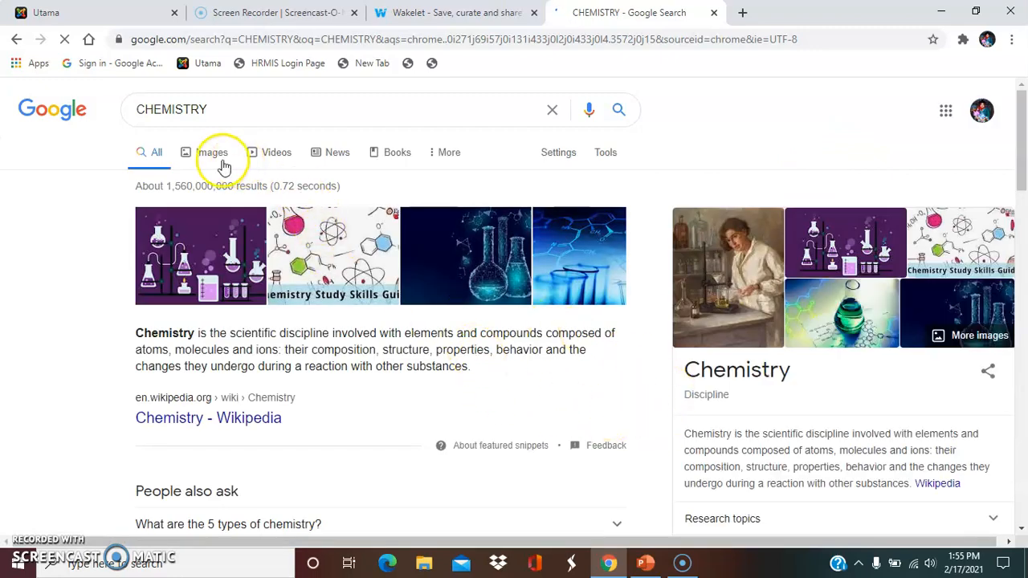
{"action": "left_click", "coordinate": [222, 154]}
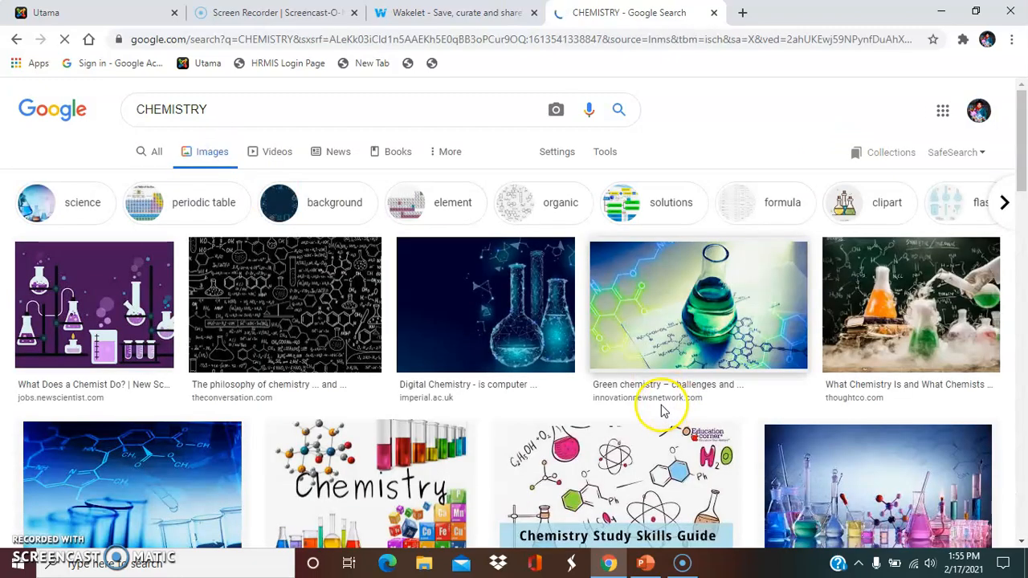
Browse the chemistry image results and copy the "Department of Chemistry" picture from sites.google.com
{"action": "scroll", "coordinate": [664, 410], "scroll_direction": "down", "scroll_amount": 3}
{"action": "scroll", "coordinate": [662, 411], "scroll_direction": "down", "scroll_amount": 8}
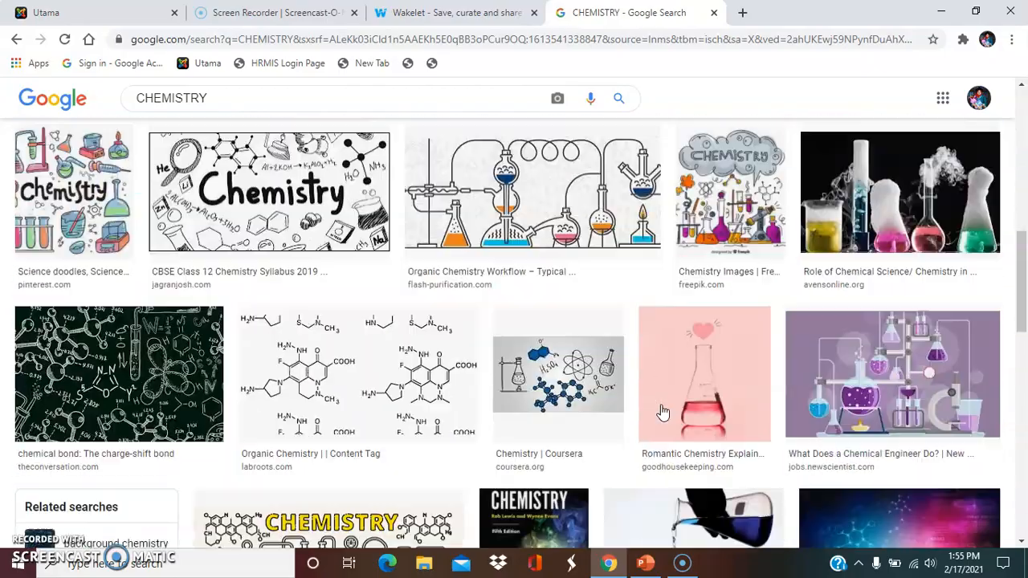
{"action": "scroll", "coordinate": [663, 412], "scroll_direction": "up", "scroll_amount": 12}
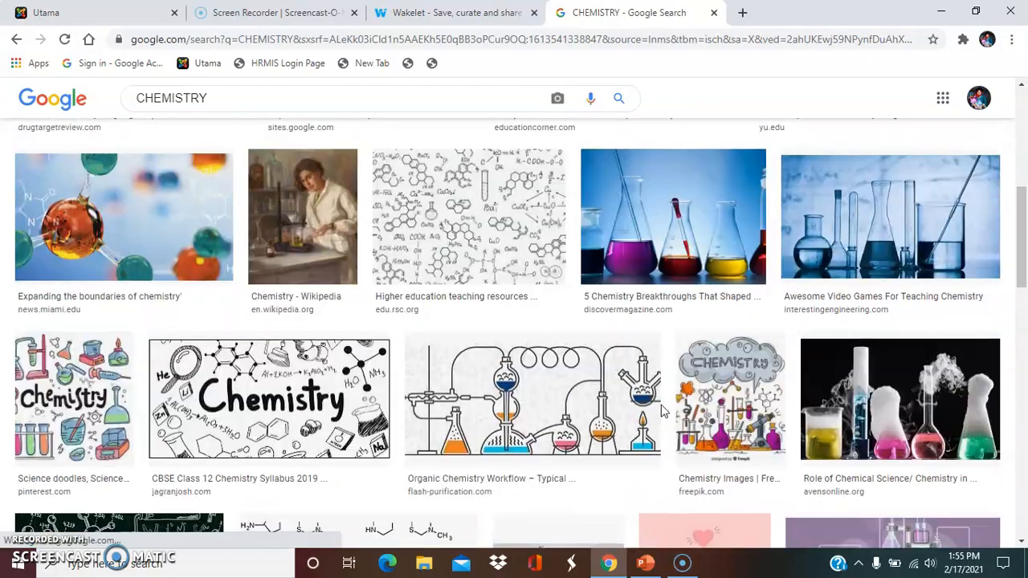
{"action": "scroll", "coordinate": [661, 405], "scroll_direction": "down", "scroll_amount": 10}
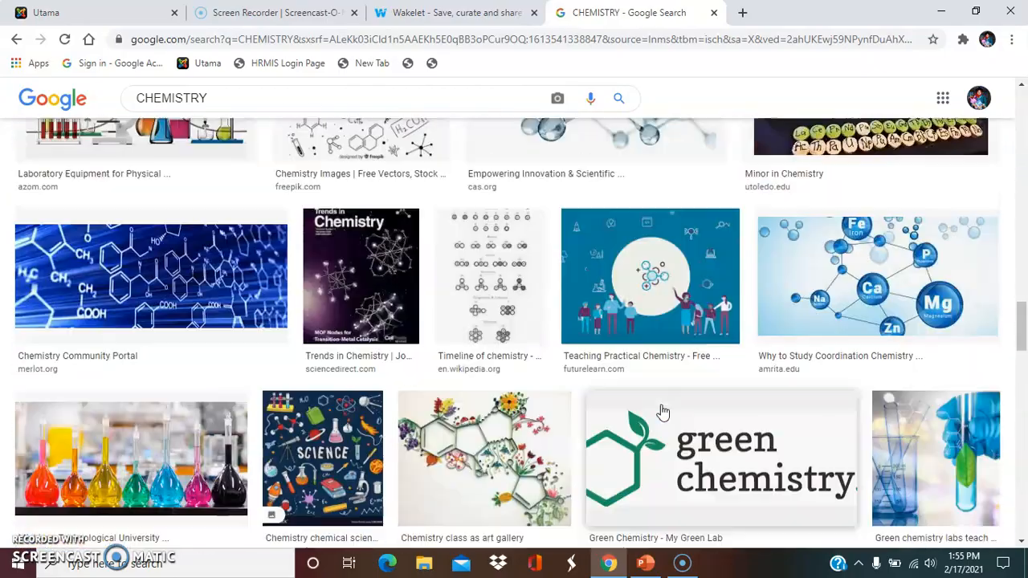
{"action": "scroll", "coordinate": [662, 412], "scroll_direction": "up", "scroll_amount": 8}
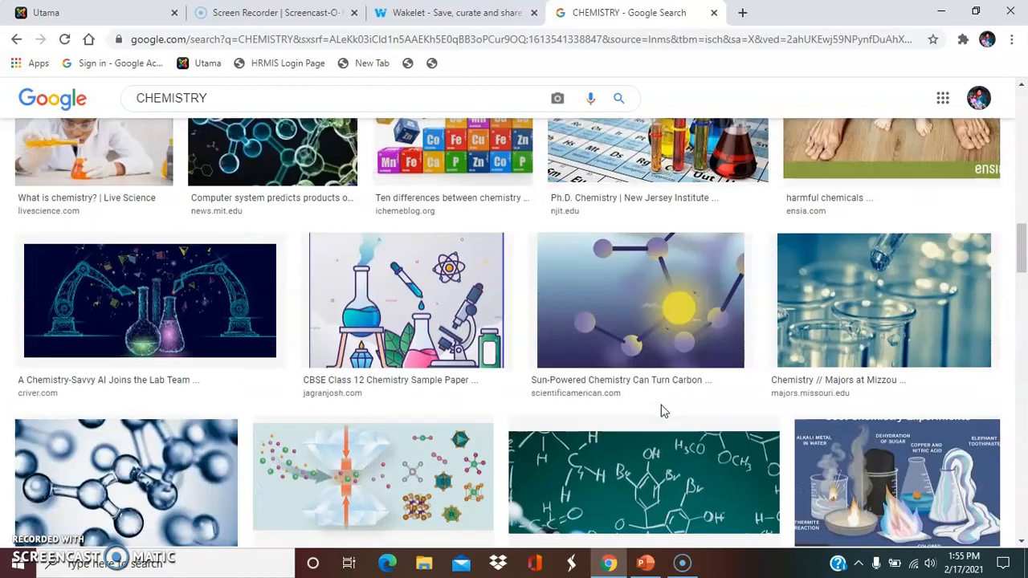
{"action": "scroll", "coordinate": [662, 411], "scroll_direction": "up", "scroll_amount": 6}
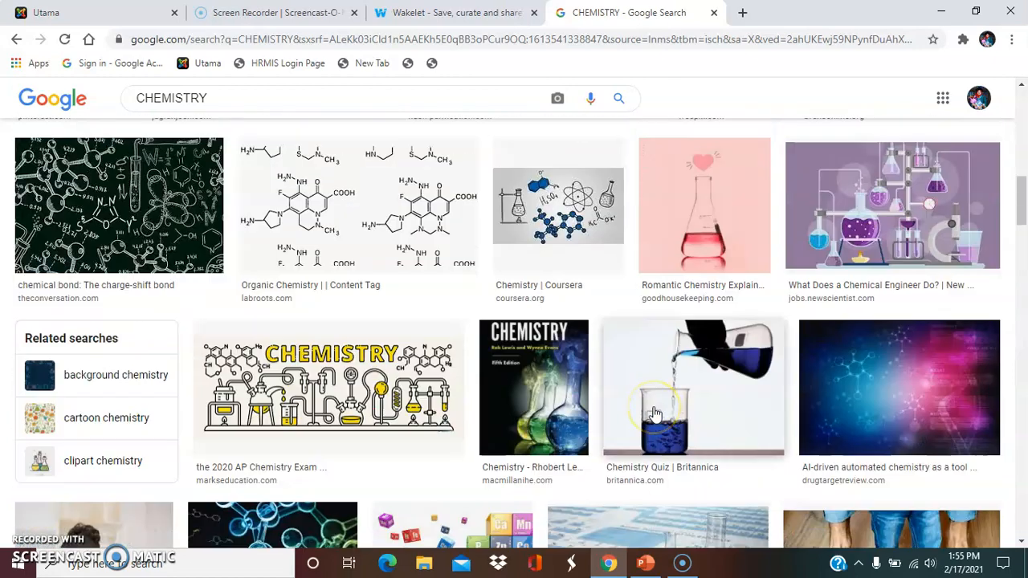
{"action": "scroll", "coordinate": [762, 391], "scroll_direction": "up", "scroll_amount": 7}
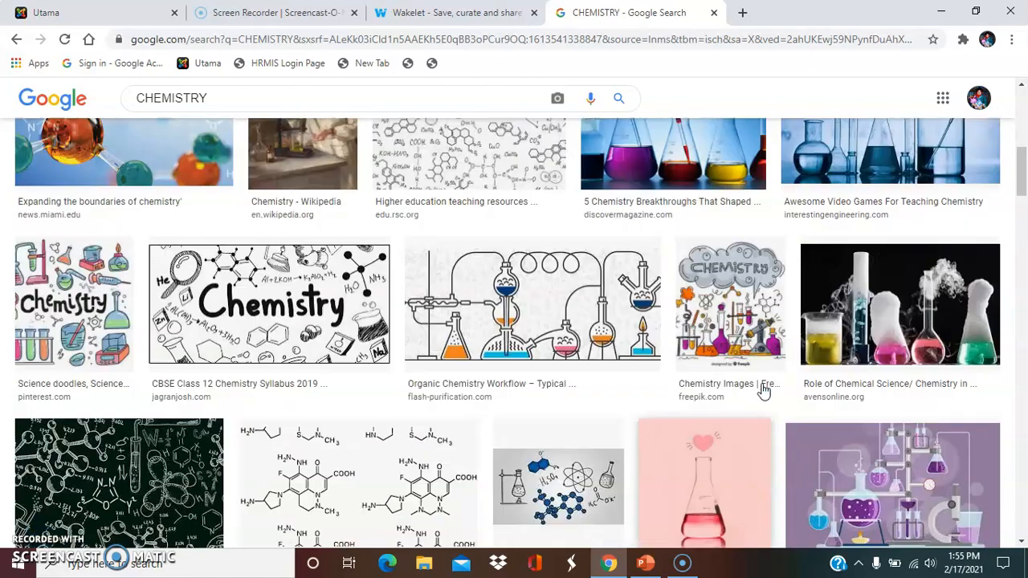
{"action": "scroll", "coordinate": [763, 391], "scroll_direction": "up", "scroll_amount": 3}
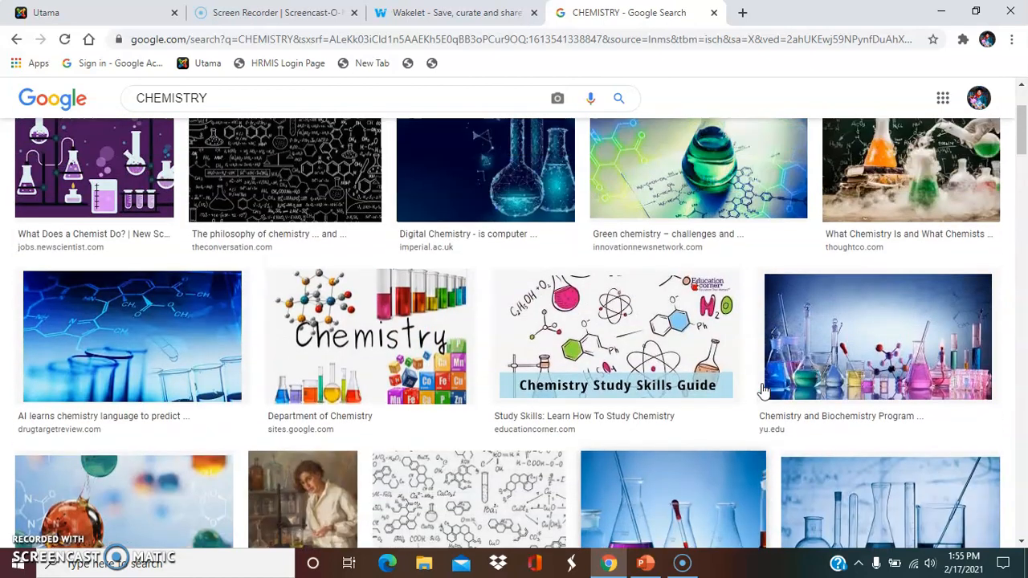
{"action": "scroll", "coordinate": [764, 391], "scroll_direction": "down", "scroll_amount": 2}
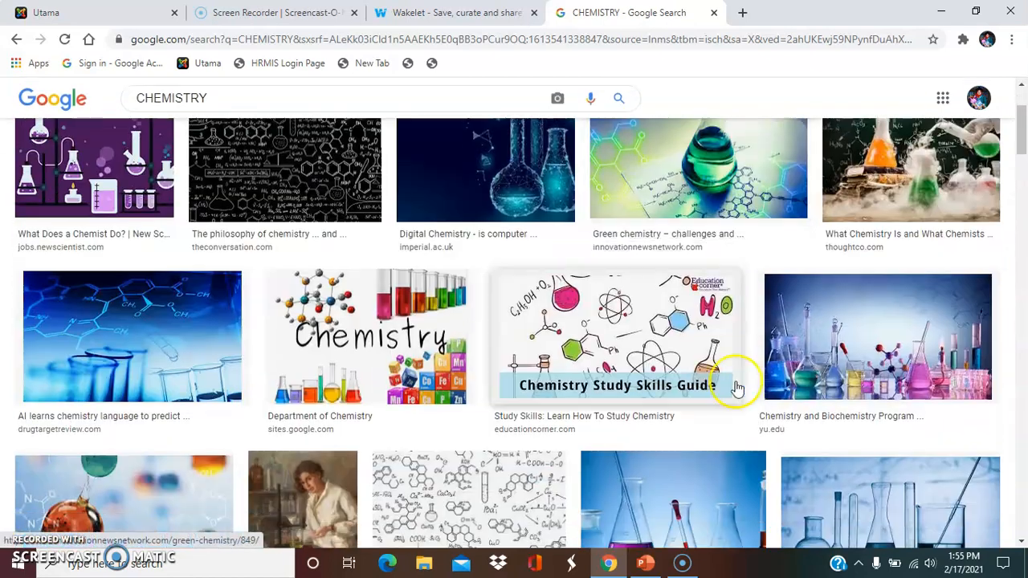
{"action": "right_click", "coordinate": [354, 330]}
{"action": "left_click", "coordinate": [401, 237]}
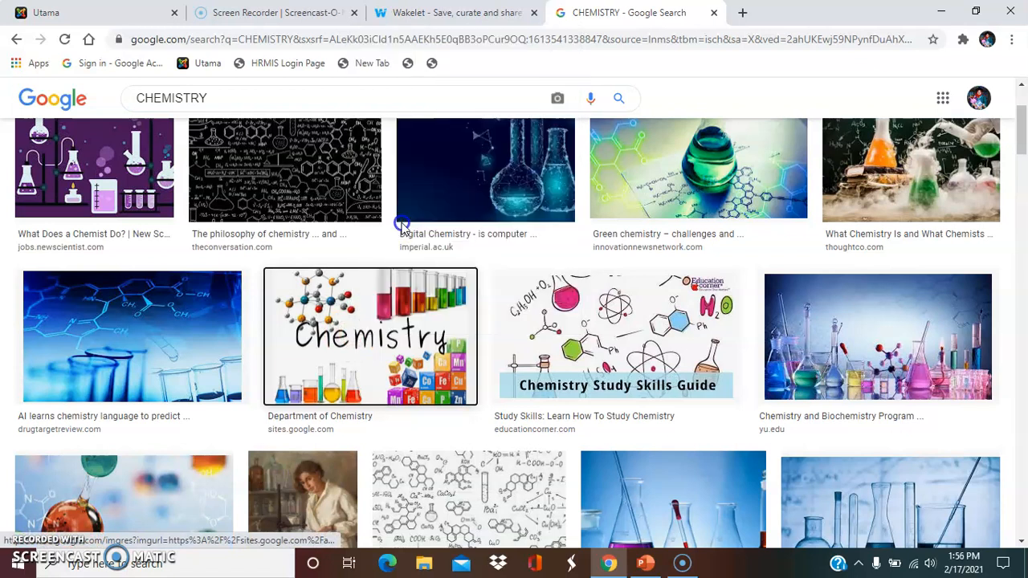
Switch to PowerPoint, paste the copied chemistry picture onto the blank slide and dismiss the design suggestions
{"action": "left_click", "coordinate": [645, 563]}
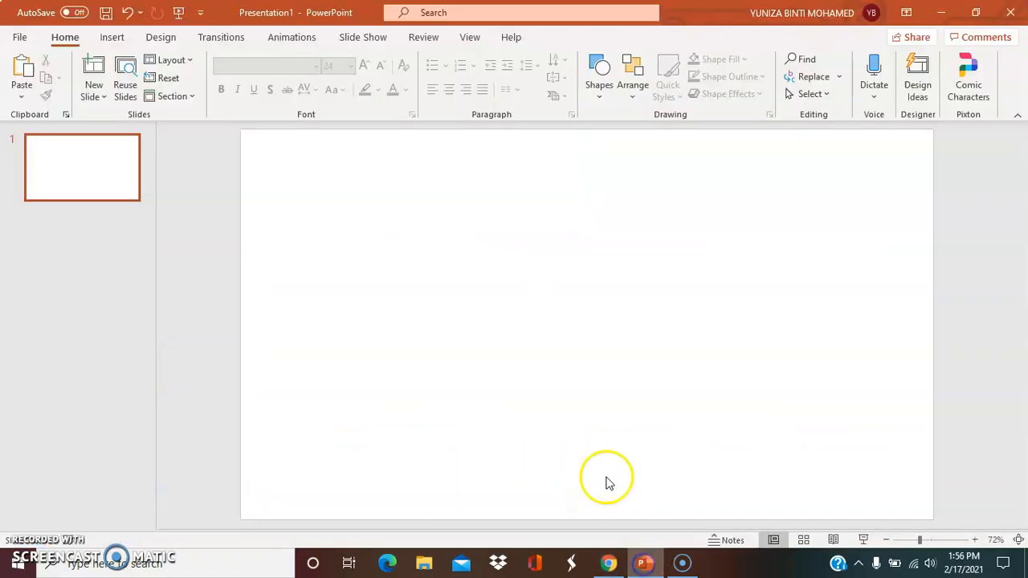
{"action": "right_click", "coordinate": [530, 252]}
{"action": "left_click", "coordinate": [567, 287]}
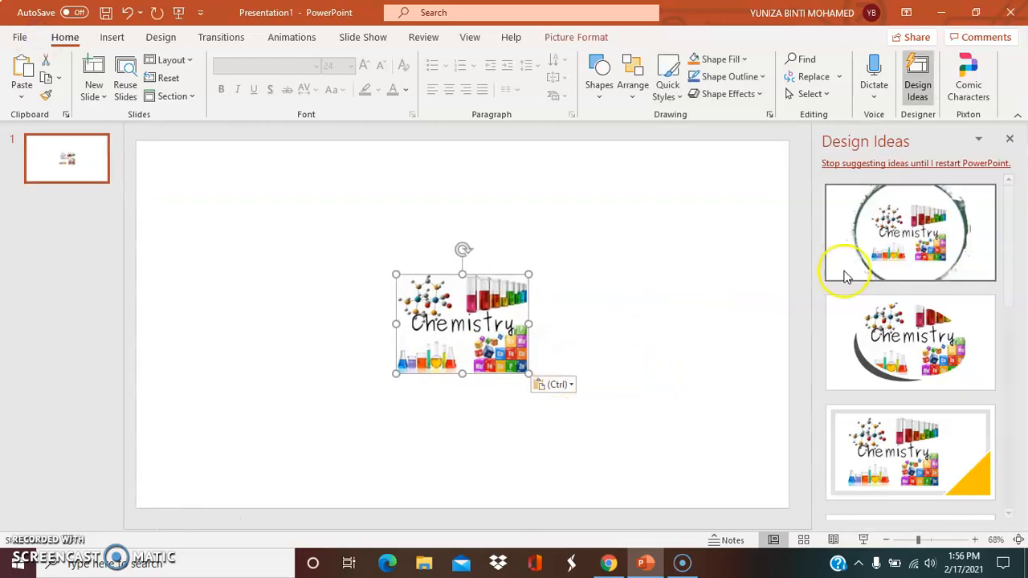
{"action": "left_click", "coordinate": [1009, 141]}
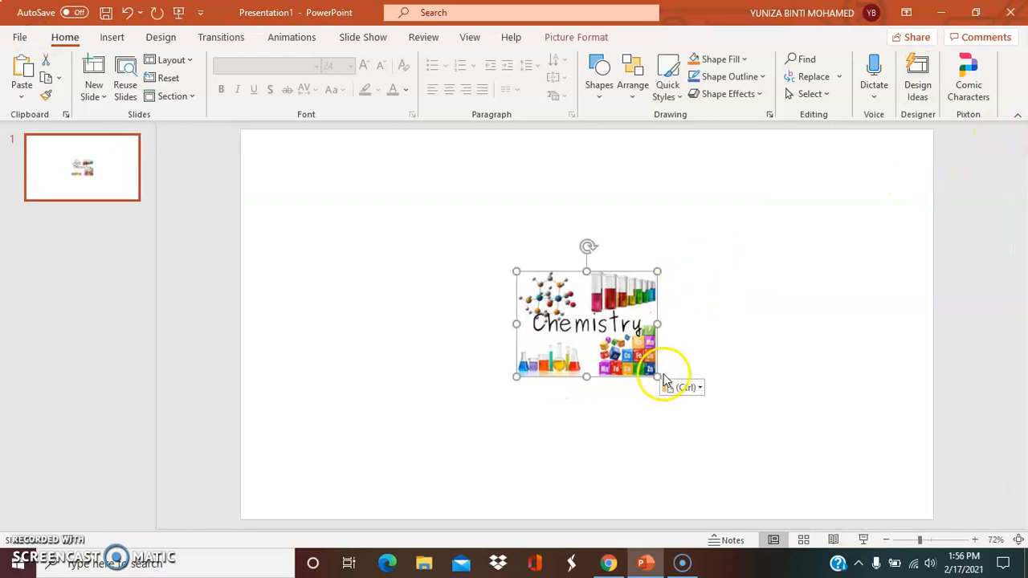
Enlarge the pasted chemistry picture to nearly twice its size and reposition it around the middle of the slide
{"action": "left_click_drag", "start_coordinate": [664, 374], "coordinate": [747, 456]}
{"action": "left_click_drag", "start_coordinate": [631, 355], "coordinate": [574, 318]}
{"action": "left_click_drag", "start_coordinate": [708, 427], "coordinate": [727, 434]}
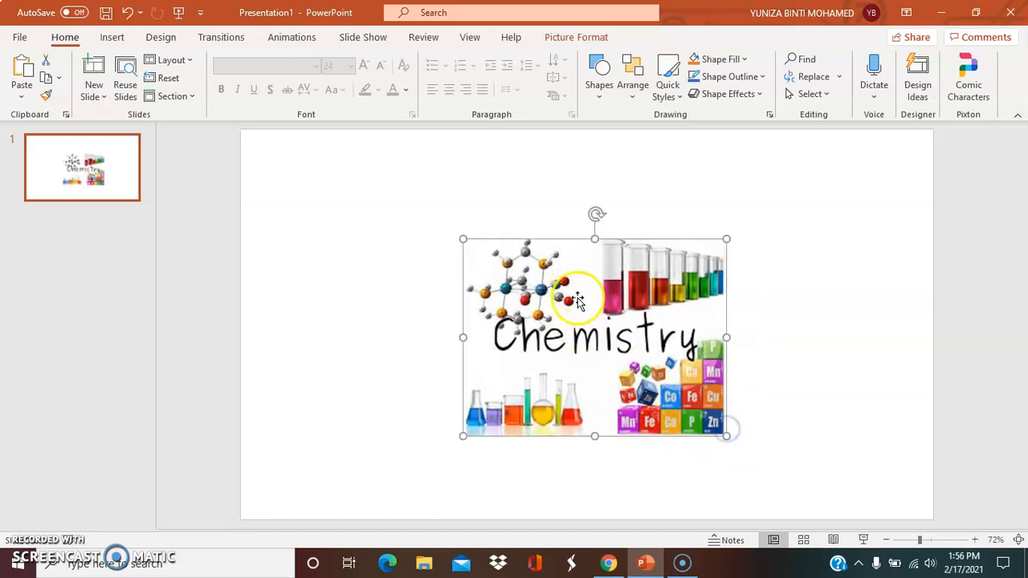
Save the chemistry picture to the Desktop as a JPEG named PICTURE 6, without replacing the existing PICTURE 3 file
{"action": "right_click", "coordinate": [578, 296]}
{"action": "left_click", "coordinate": [619, 444]}
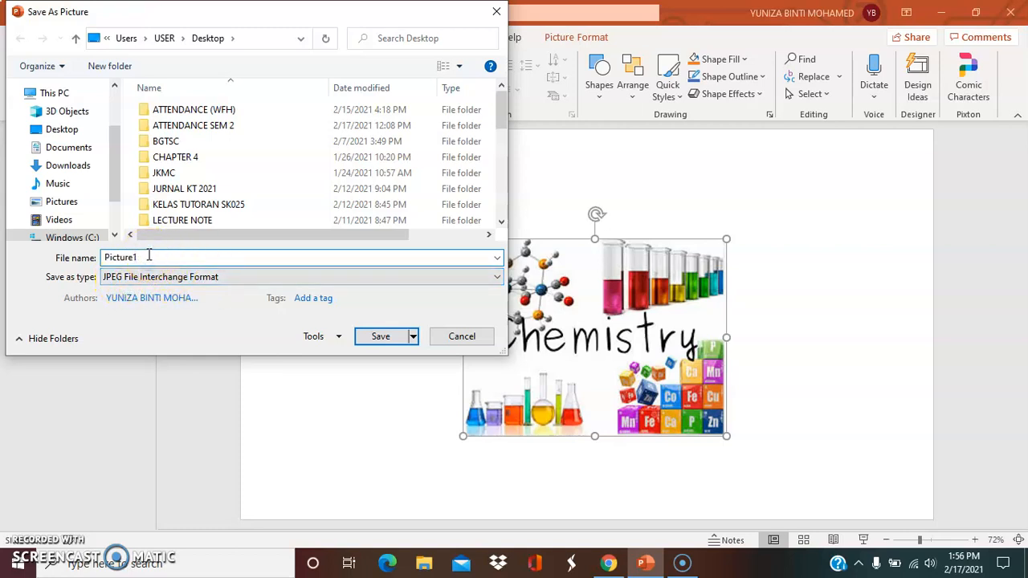
{"action": "key", "text": "BackSpace"}
{"action": "key", "text": "BackSpace"}
{"action": "type", "text": "PICTURE 3"}
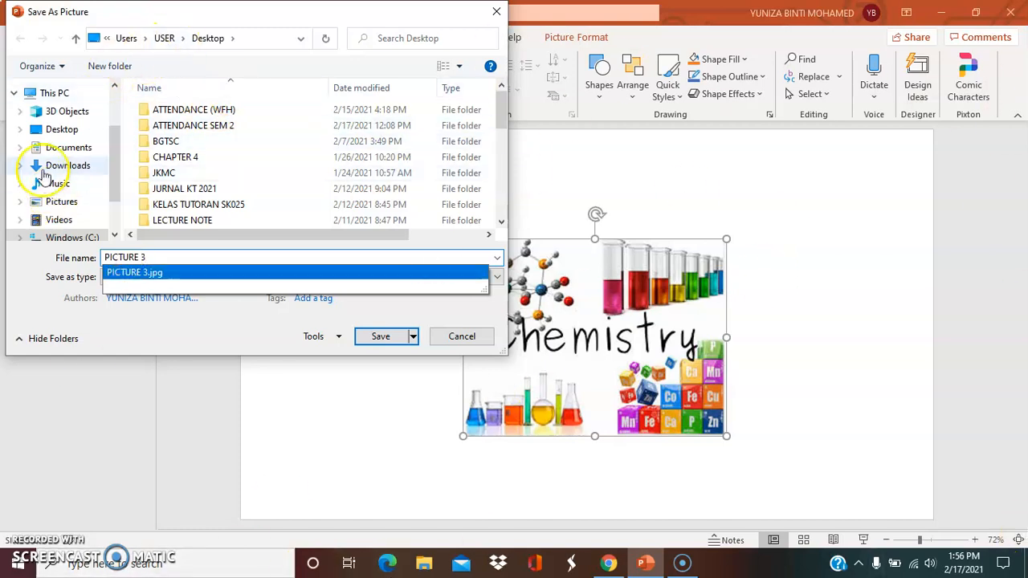
{"action": "left_click", "coordinate": [73, 130]}
{"action": "left_click", "coordinate": [380, 336]}
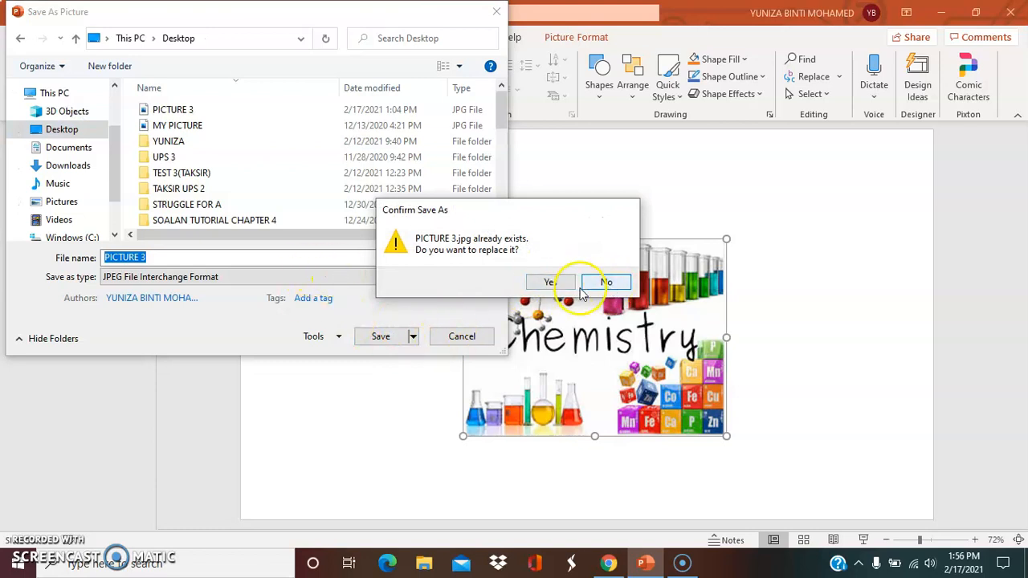
{"action": "left_click", "coordinate": [606, 282]}
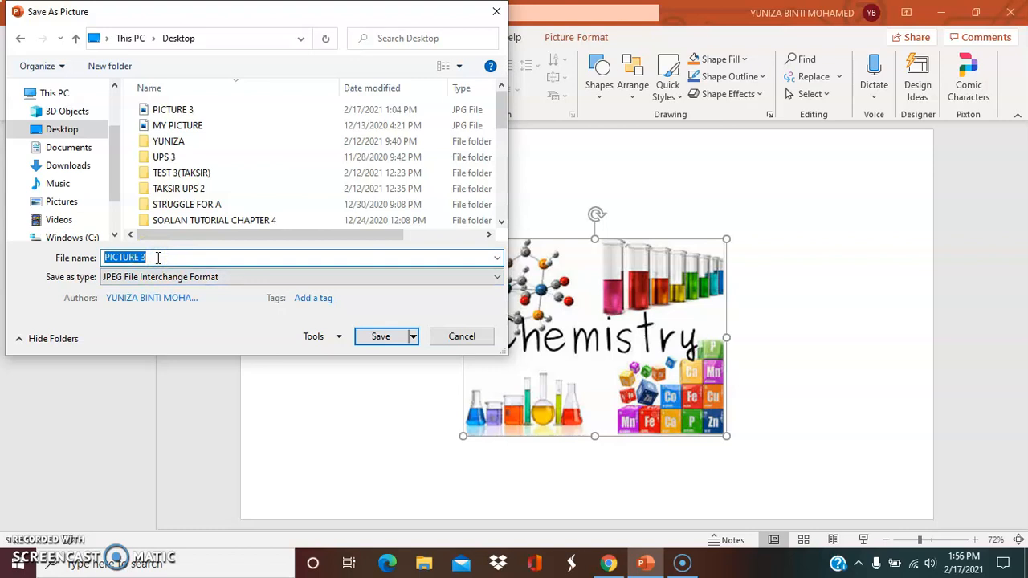
{"action": "key", "text": "BackSpace"}
{"action": "type", "text": "6"}
{"action": "left_click", "coordinate": [375, 335]}
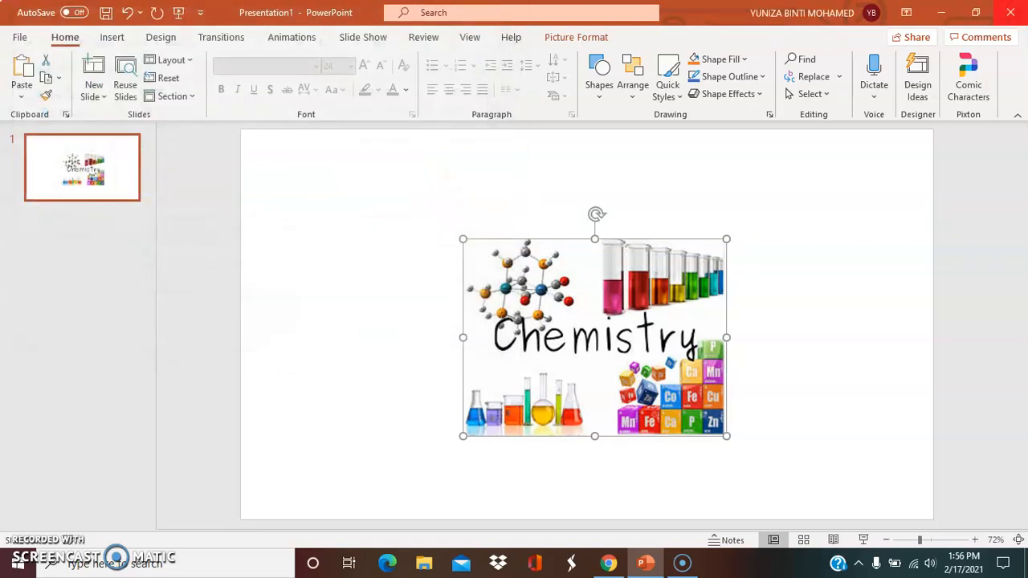
Return to the Wakelet collection in the browser and upload PICTURE 6 from the Desktop as its cover image
{"action": "left_click", "coordinate": [938, 13]}
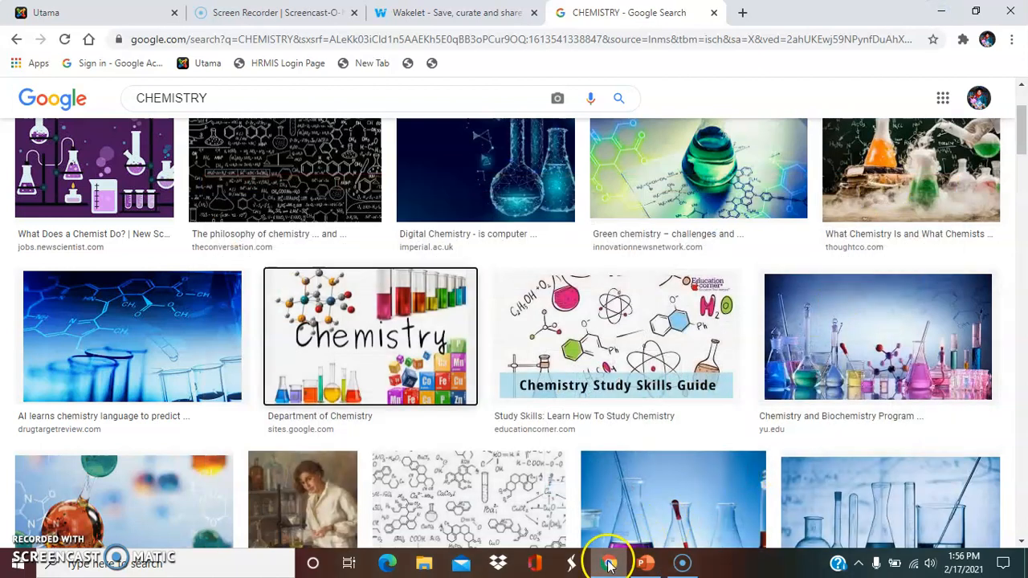
{"action": "left_click", "coordinate": [411, 19]}
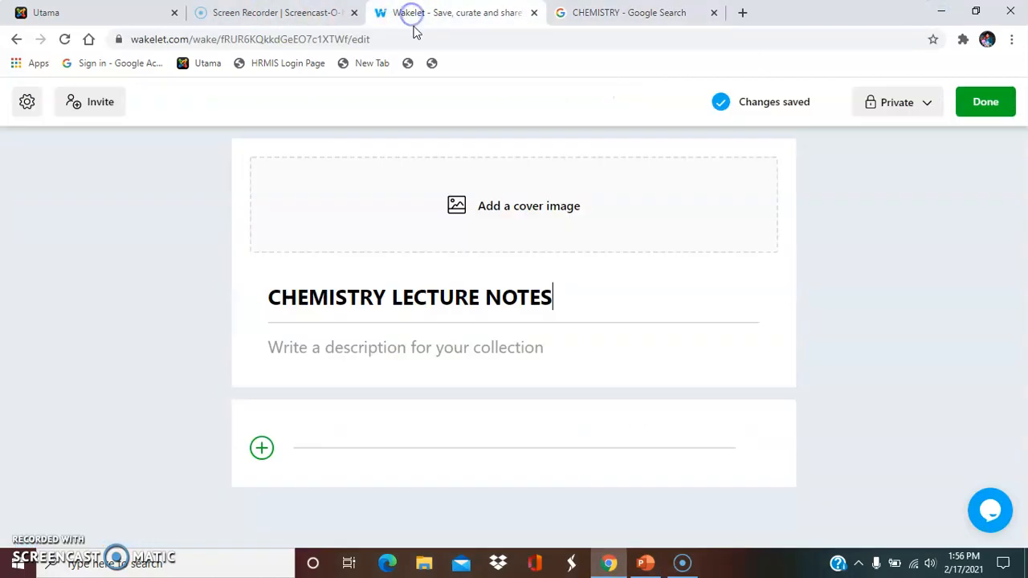
{"action": "left_click", "coordinate": [498, 211]}
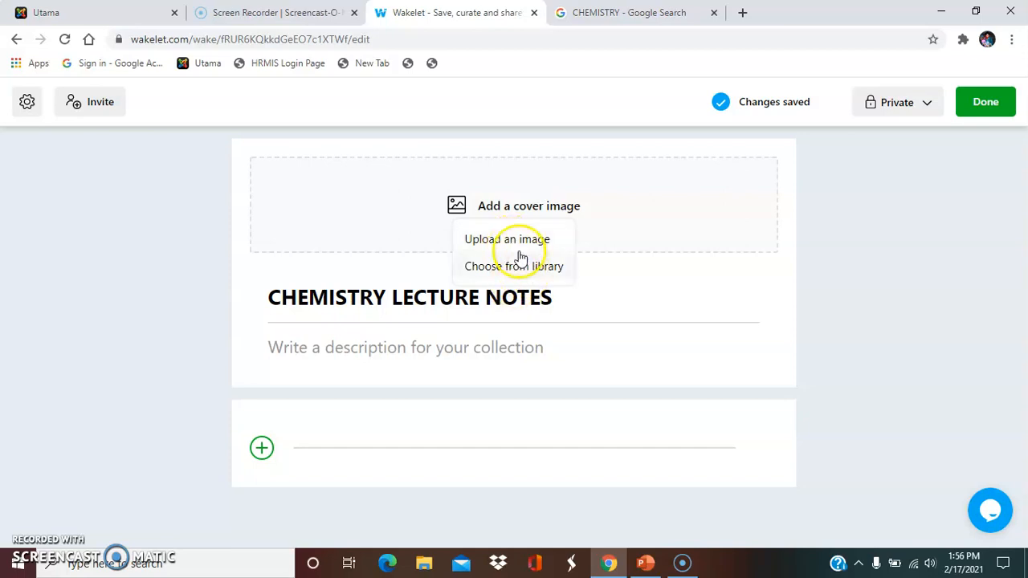
{"action": "left_click", "coordinate": [519, 242]}
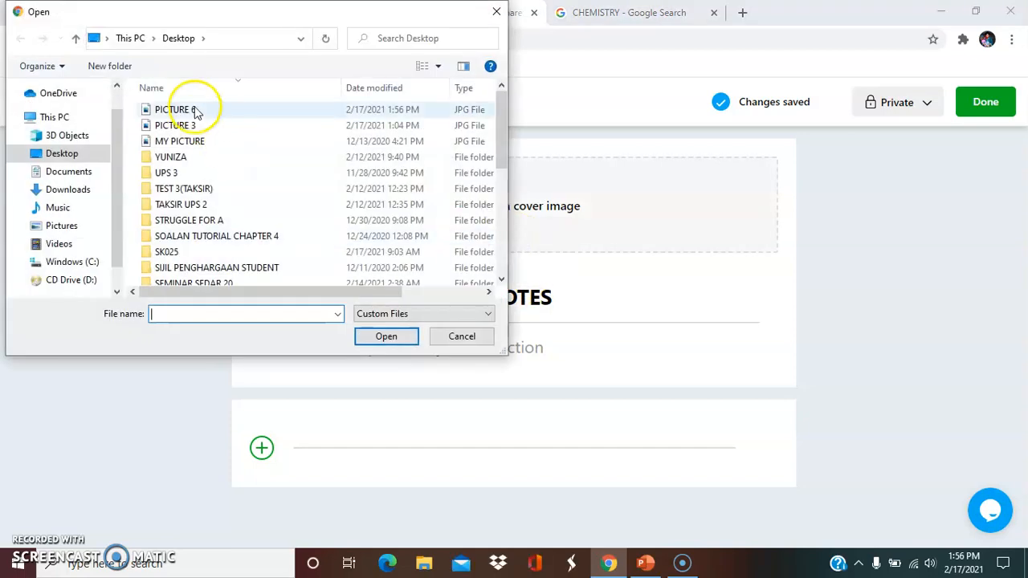
{"action": "left_click", "coordinate": [189, 114]}
{"action": "left_click", "coordinate": [384, 332]}
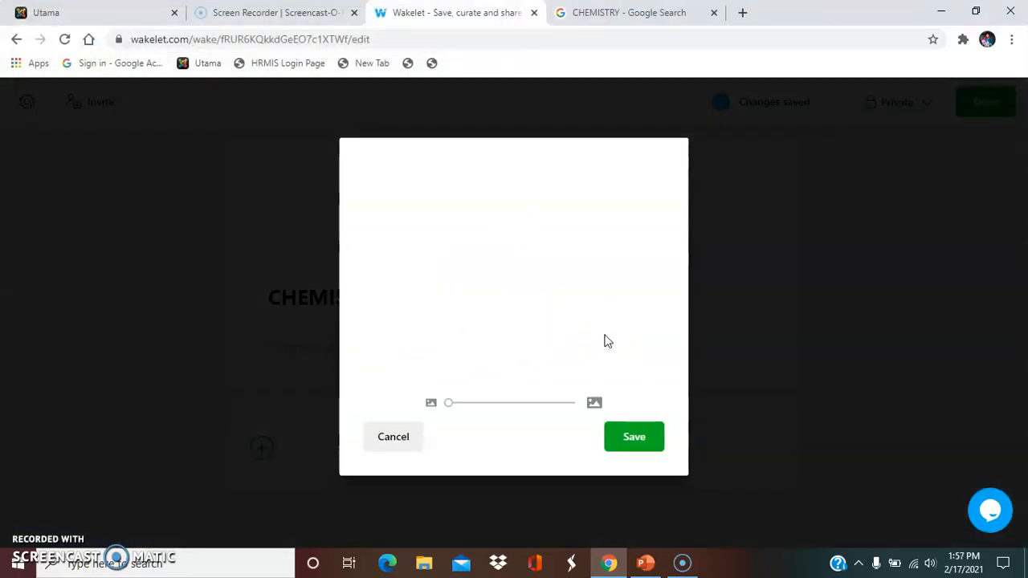
{"action": "left_click", "coordinate": [632, 437]}
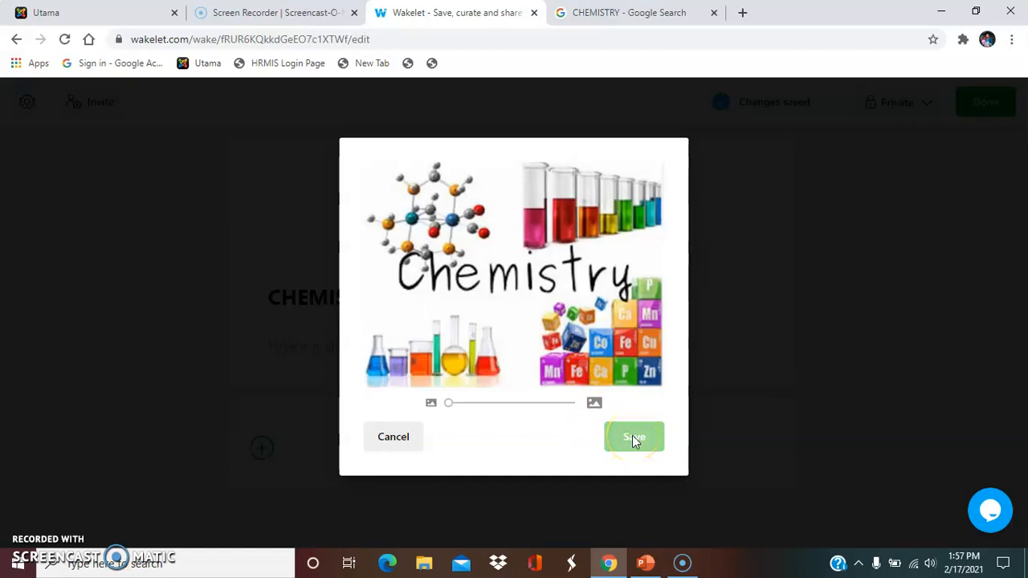
{"action": "left_click", "coordinate": [569, 340]}
Set the visibility of the CHEMISTRY LECTURE NOTES collection to Public
{"action": "scroll", "coordinate": [566, 341], "scroll_direction": "down", "scroll_amount": 3}
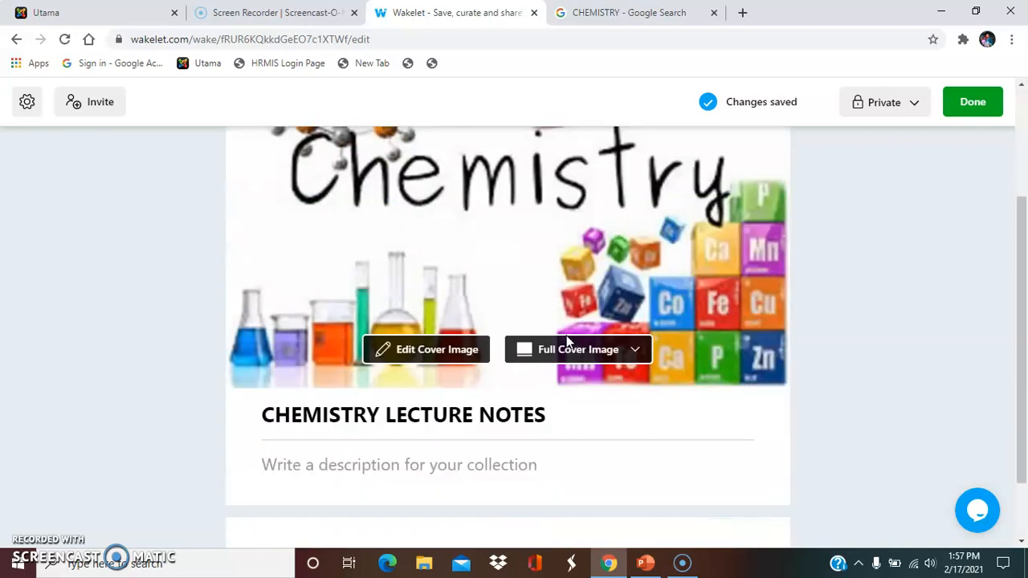
{"action": "scroll", "coordinate": [566, 341], "scroll_direction": "down", "scroll_amount": 1}
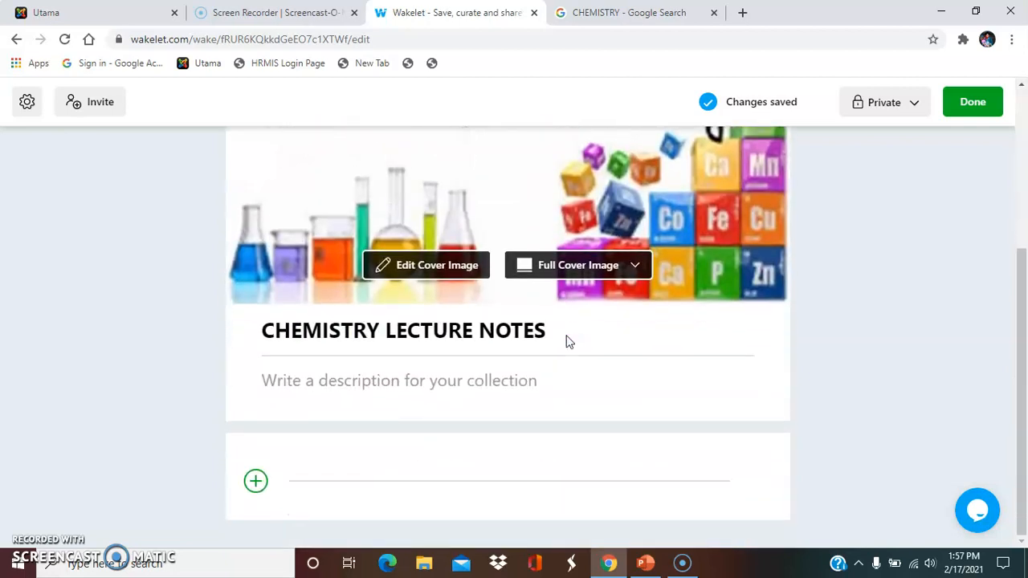
{"action": "scroll", "coordinate": [567, 336], "scroll_direction": "up", "scroll_amount": 1}
{"action": "scroll", "coordinate": [567, 335], "scroll_direction": "down", "scroll_amount": 1}
{"action": "left_click", "coordinate": [913, 104]}
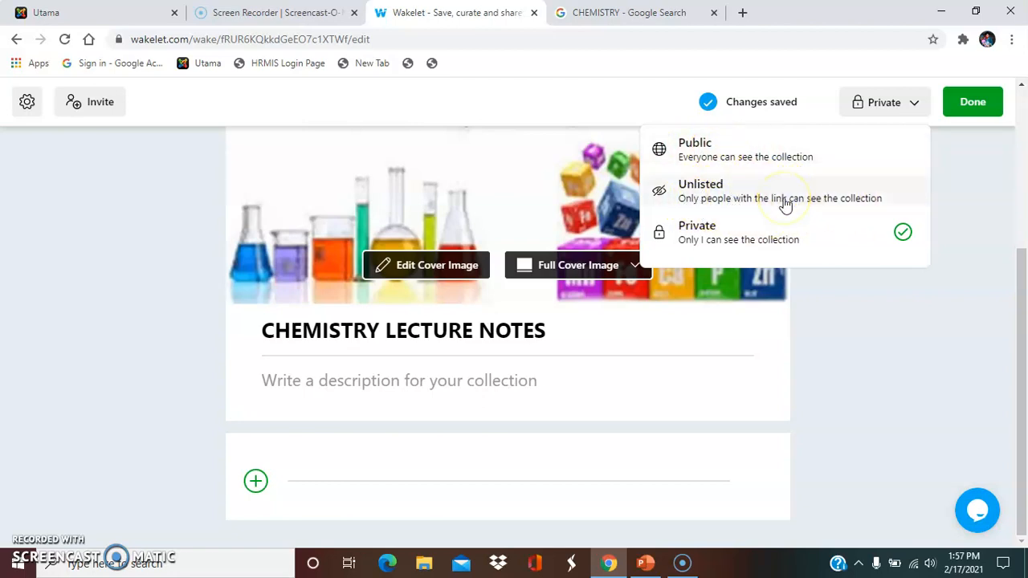
{"action": "left_click", "coordinate": [713, 154]}
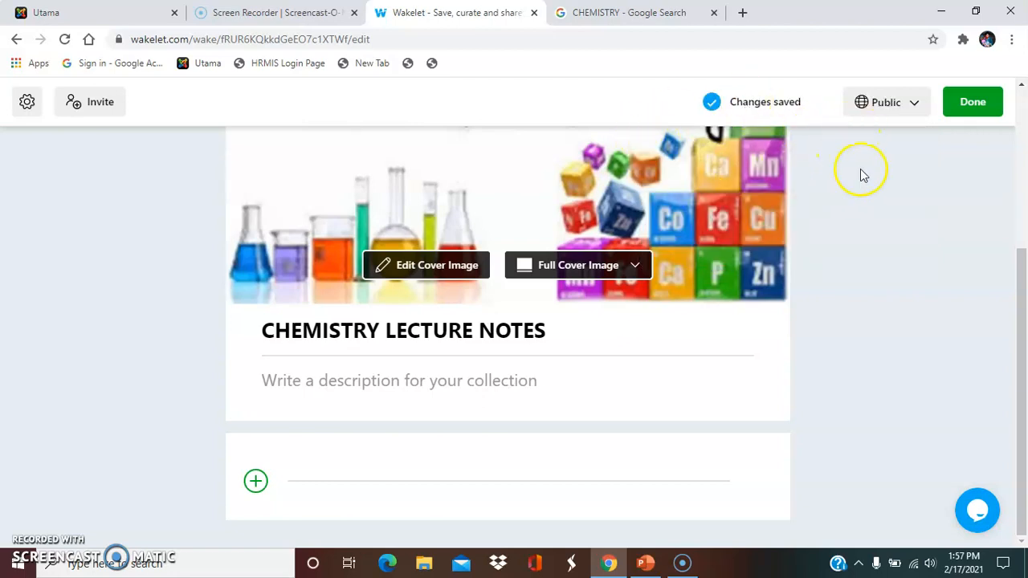
Start adding an item to the collection and look over the additional sources such as Tweets, YouTube and Google Drive
{"action": "left_click", "coordinate": [256, 483]}
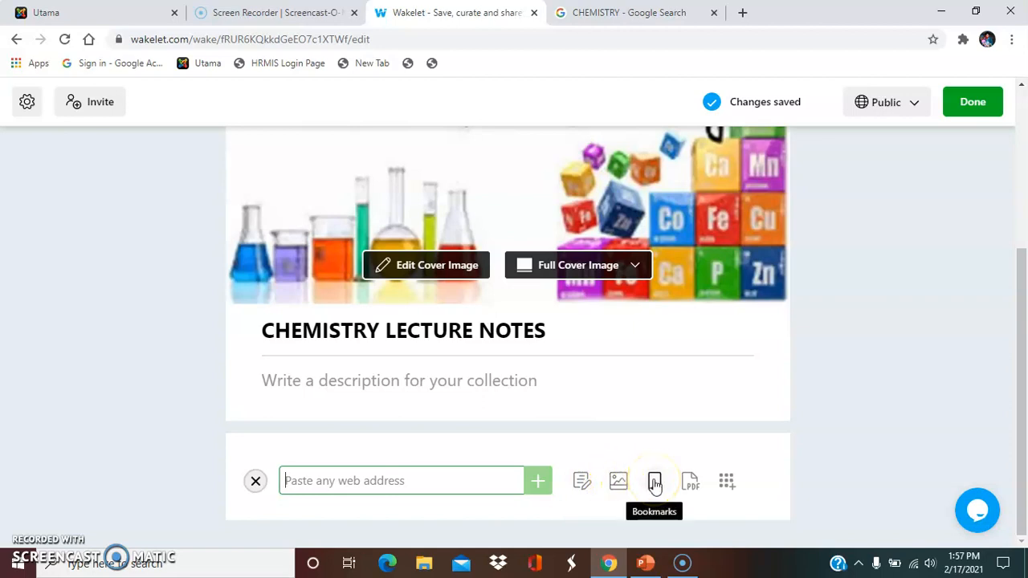
{"action": "left_click", "coordinate": [727, 482]}
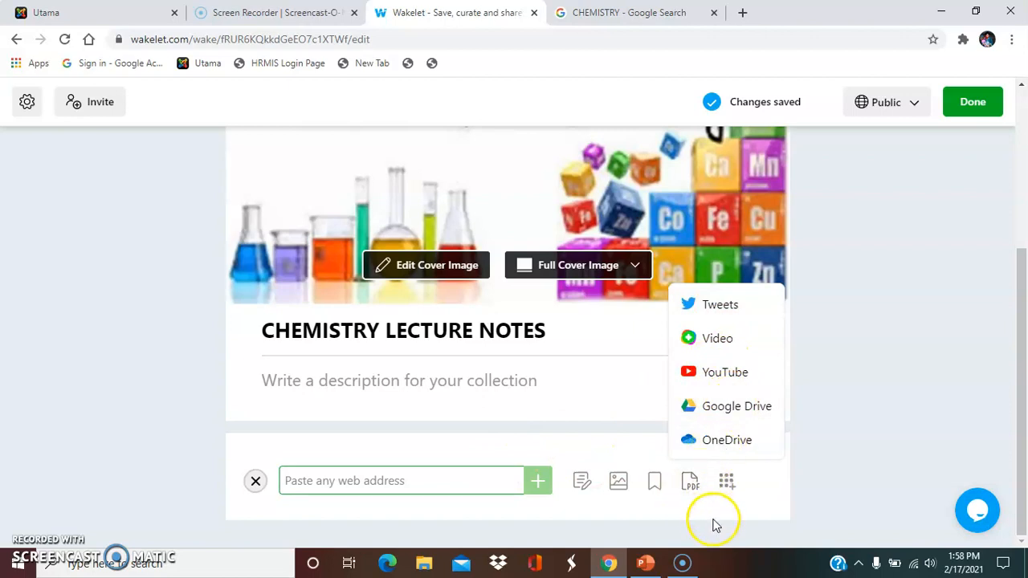
{"action": "left_click", "coordinate": [675, 516]}
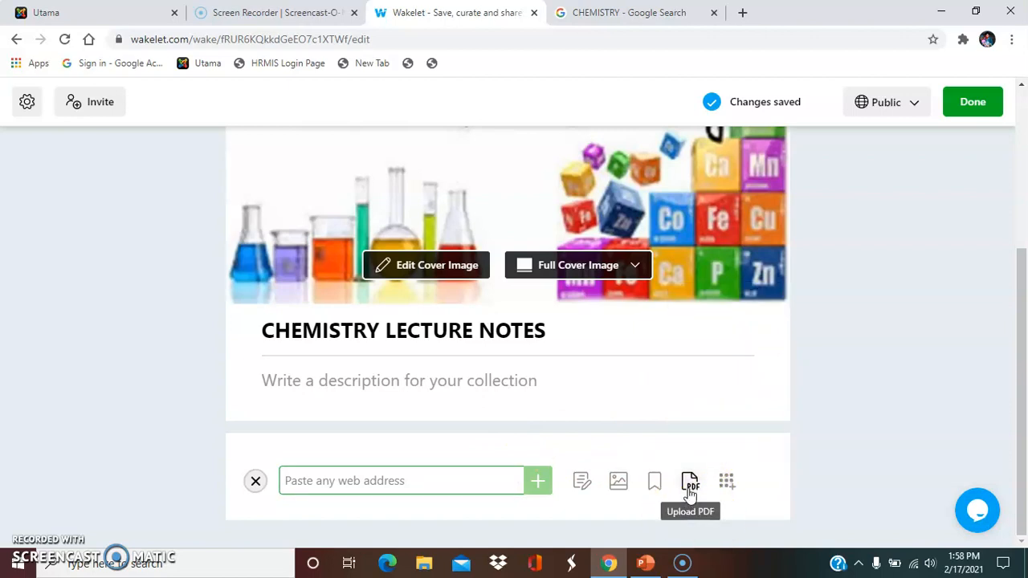
Upload the Chapter 1.0 Reaction Kinetics notes and tutorial questions PDF from the Desktop's SK025 folder to the collection
{"action": "left_click", "coordinate": [689, 485]}
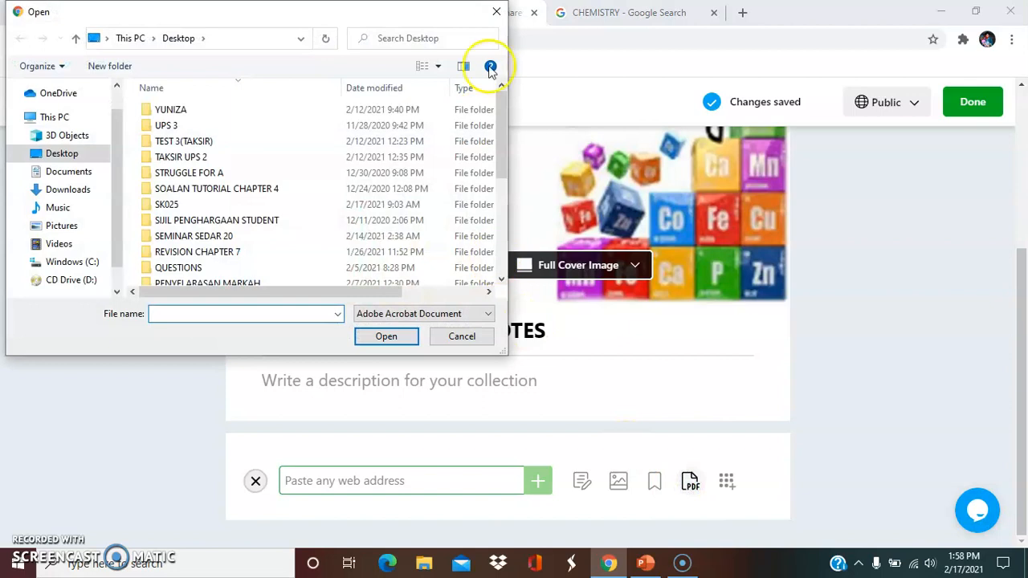
{"action": "left_click", "coordinate": [163, 205]}
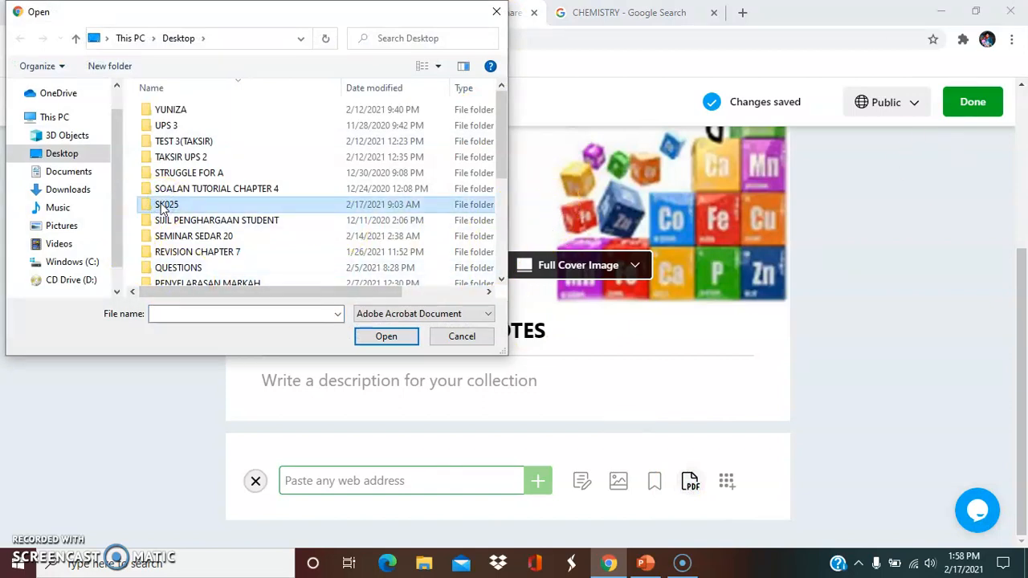
{"action": "double_click", "coordinate": [163, 206]}
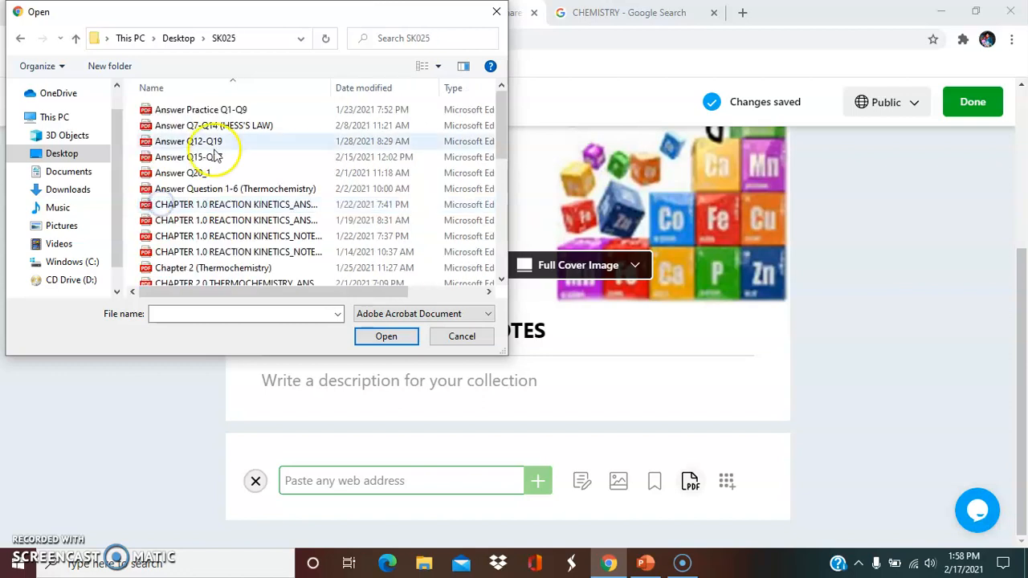
{"action": "double_click", "coordinate": [241, 236]}
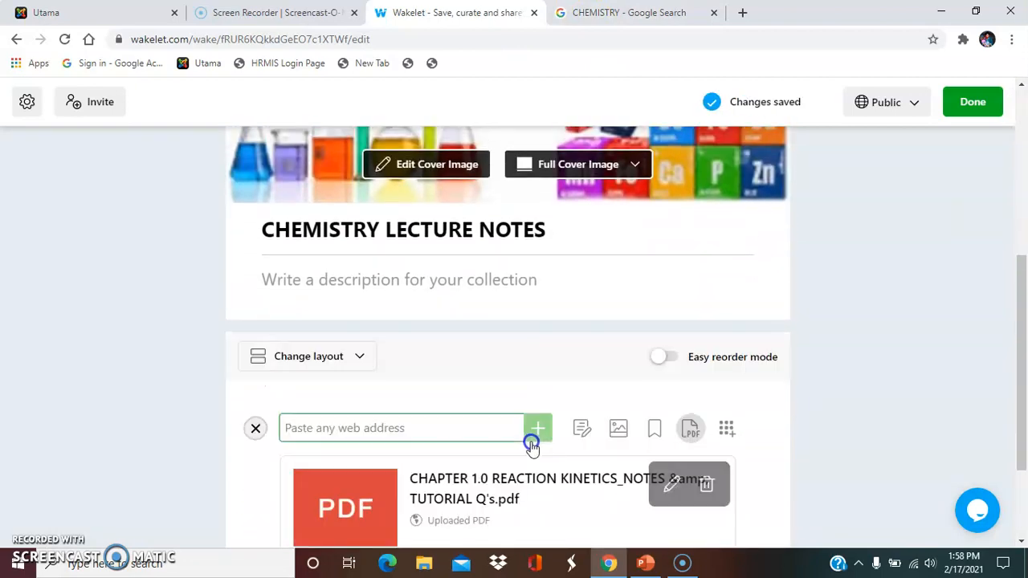
{"action": "scroll", "coordinate": [514, 434], "scroll_direction": "down", "scroll_amount": 2}
{"action": "left_click", "coordinate": [519, 398]}
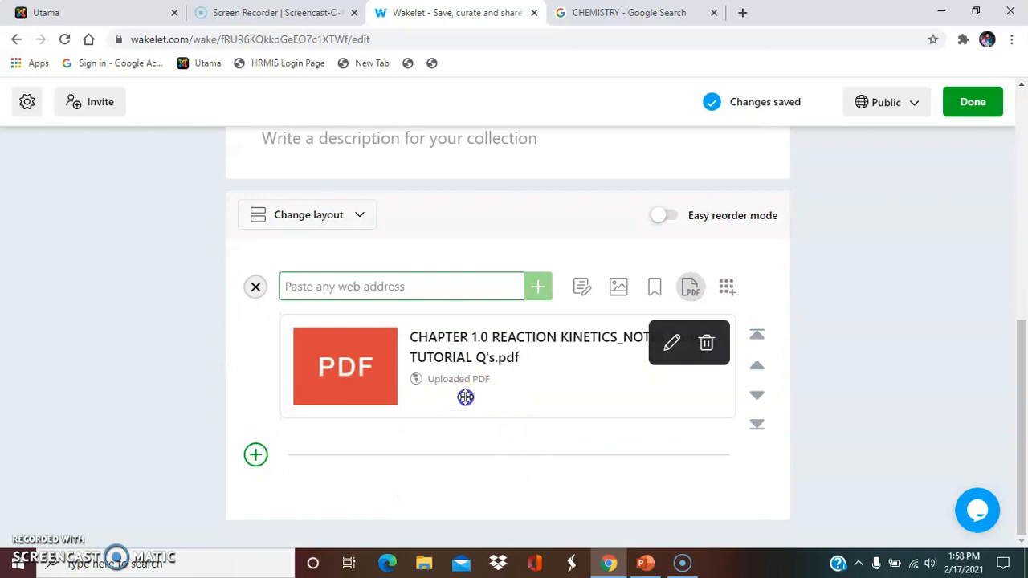
Replace the uploaded PDF's thumbnail with the MY PICTURE image from the Desktop and finish editing the item
{"action": "left_click", "coordinate": [671, 345]}
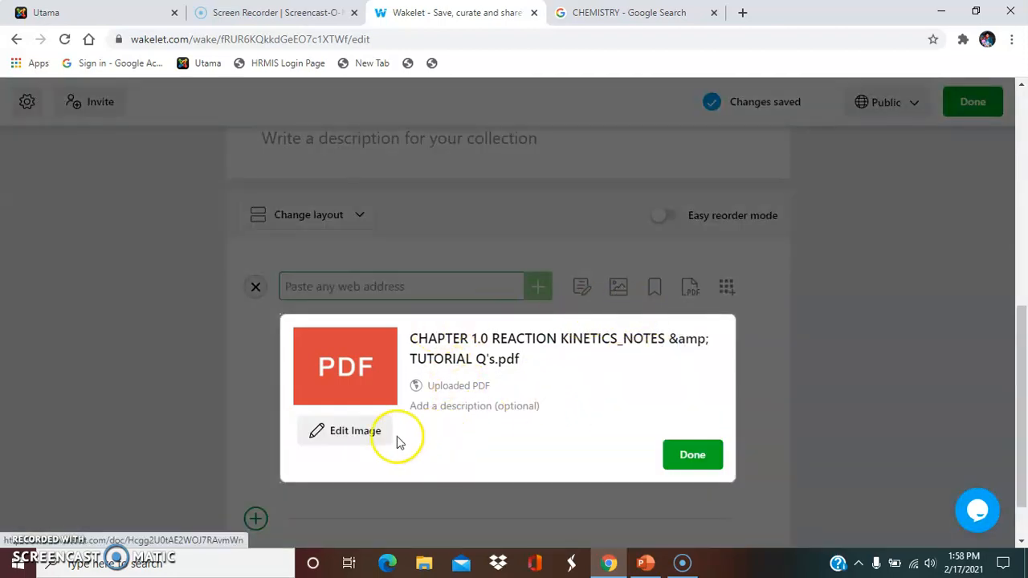
{"action": "left_click", "coordinate": [364, 432]}
{"action": "left_click", "coordinate": [344, 468]}
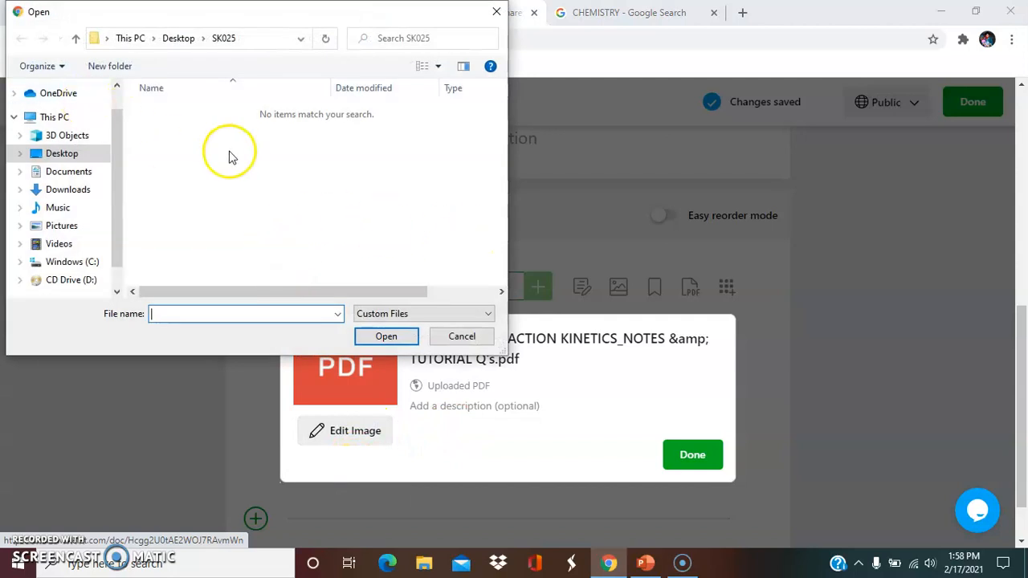
{"action": "left_click", "coordinate": [55, 157]}
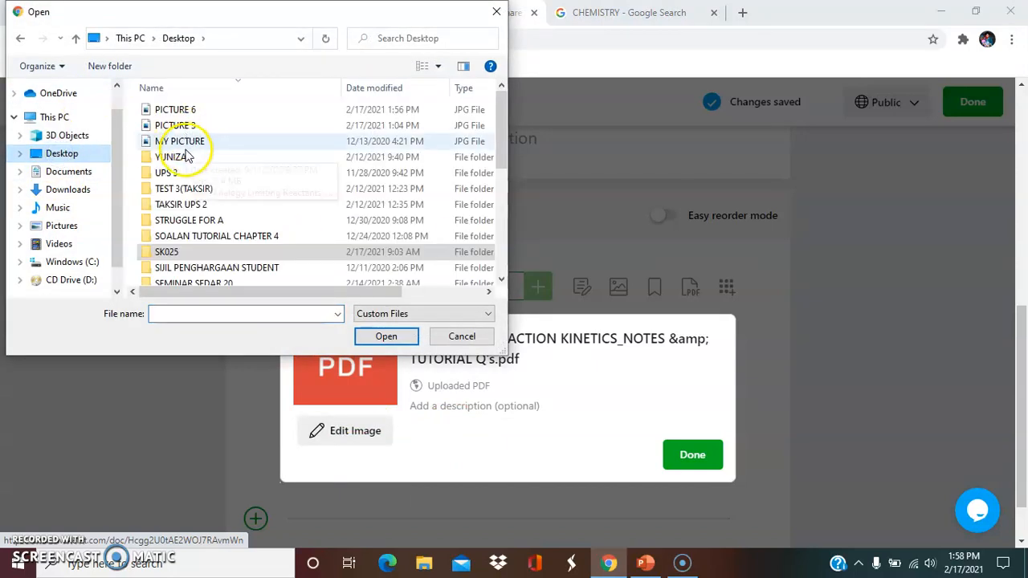
{"action": "left_click", "coordinate": [181, 142]}
{"action": "left_click", "coordinate": [380, 335]}
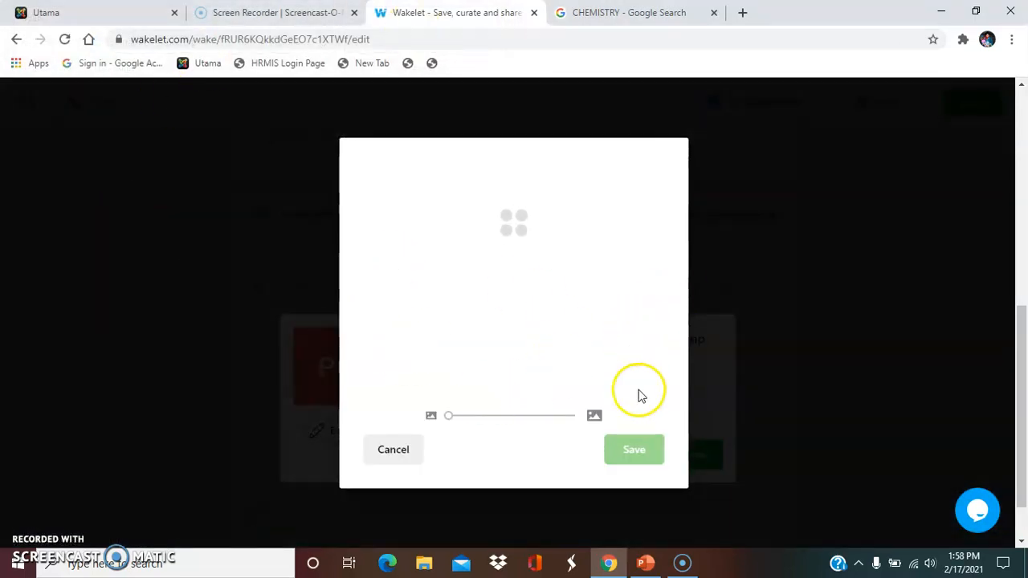
{"action": "left_click", "coordinate": [634, 439]}
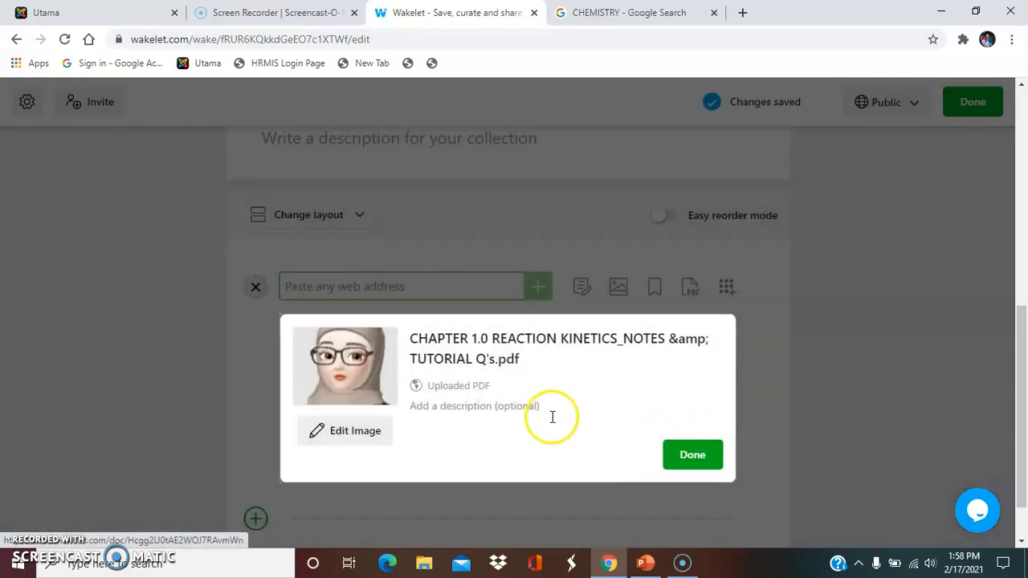
{"action": "left_click", "coordinate": [679, 458]}
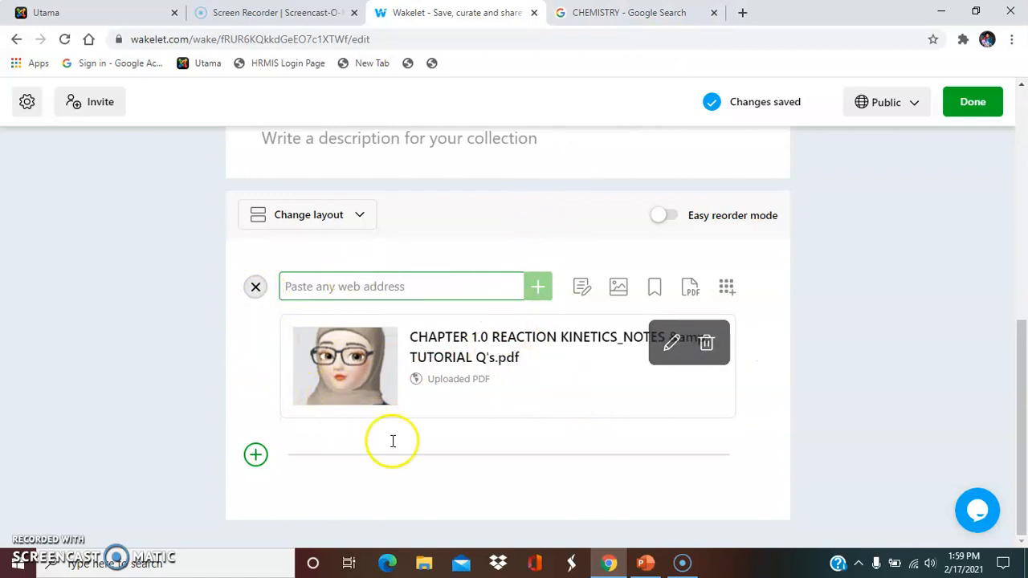
Start a new item below the PDF and open the channel's uploaded videos in YouTube Studio in a new tab
{"action": "left_click", "coordinate": [254, 456]}
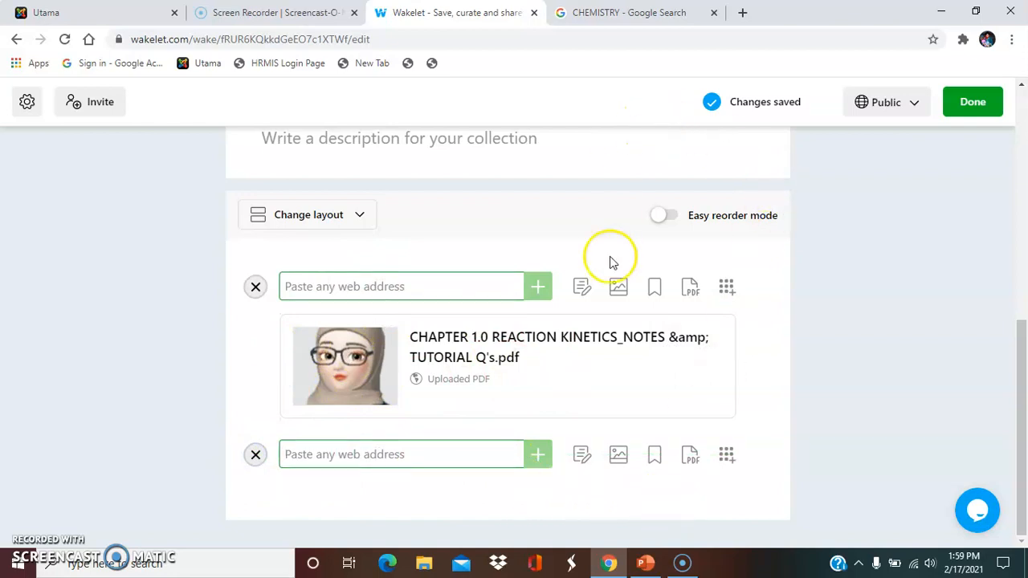
{"action": "left_click", "coordinate": [742, 15]}
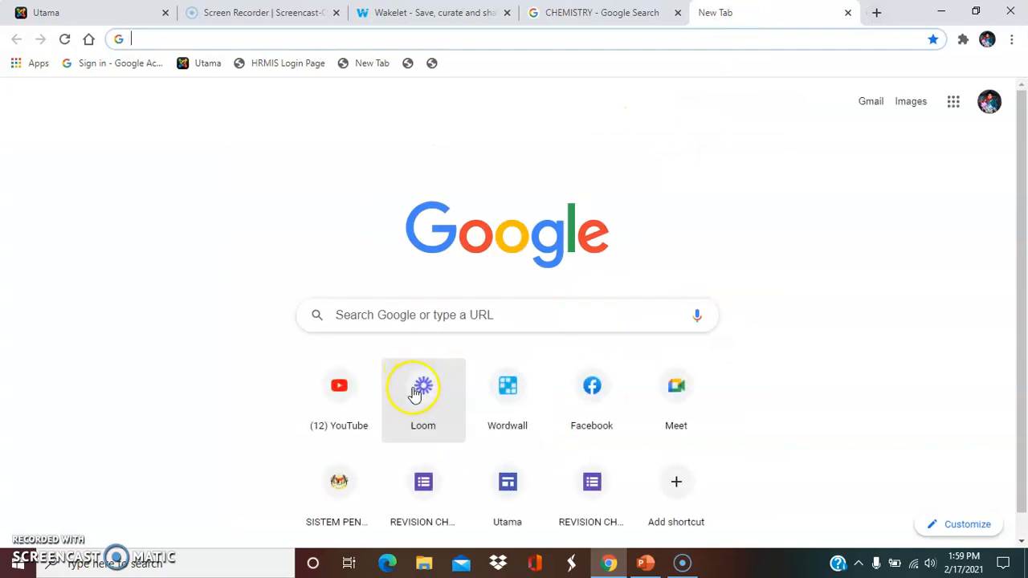
{"action": "left_click", "coordinate": [336, 388]}
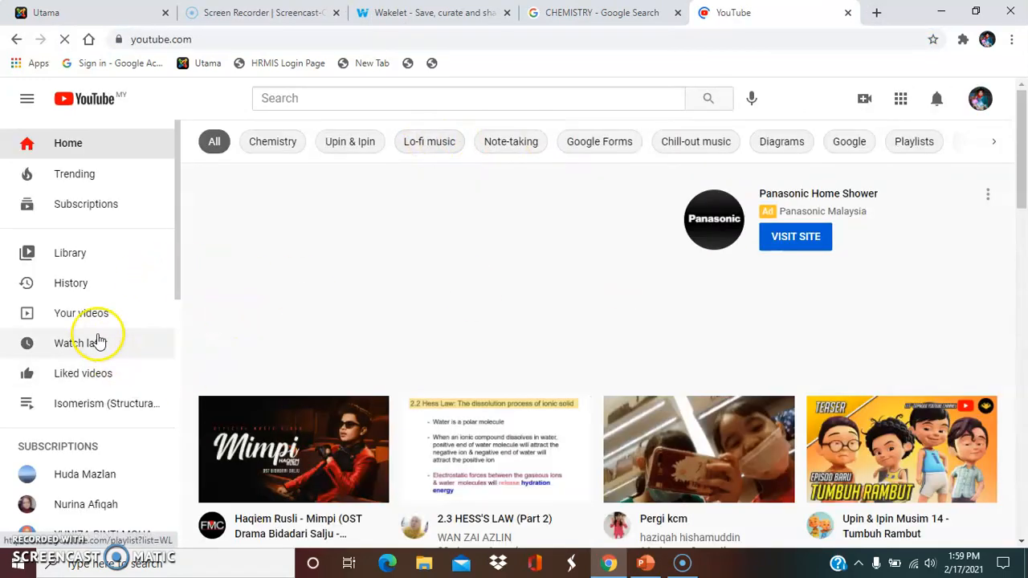
{"action": "left_click", "coordinate": [80, 316]}
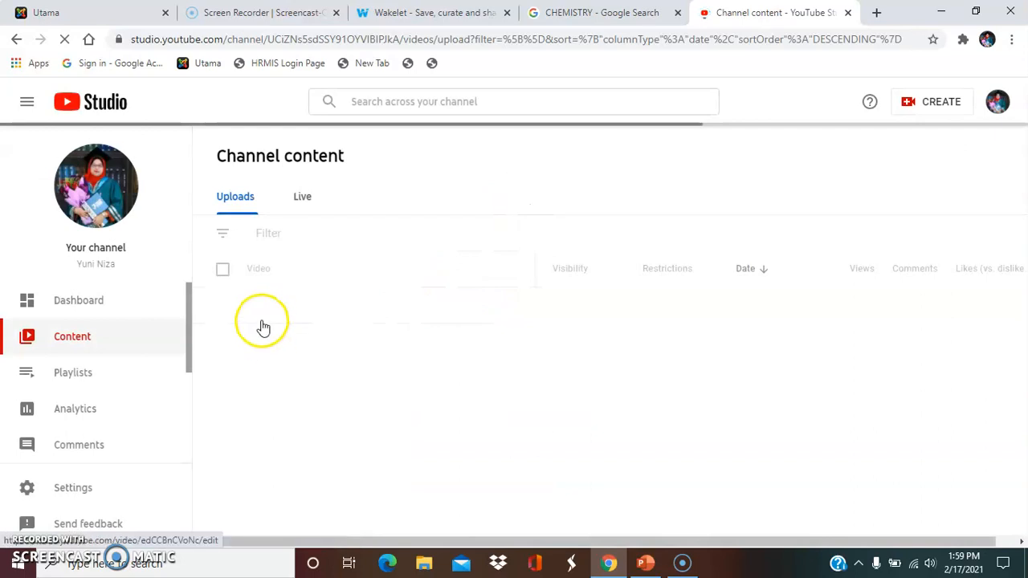
Copy the video link of the upload Introduction To Organic Chemistry (Molecular and Structural Formulae) from its details page
{"action": "scroll", "coordinate": [383, 336], "scroll_direction": "down", "scroll_amount": 3}
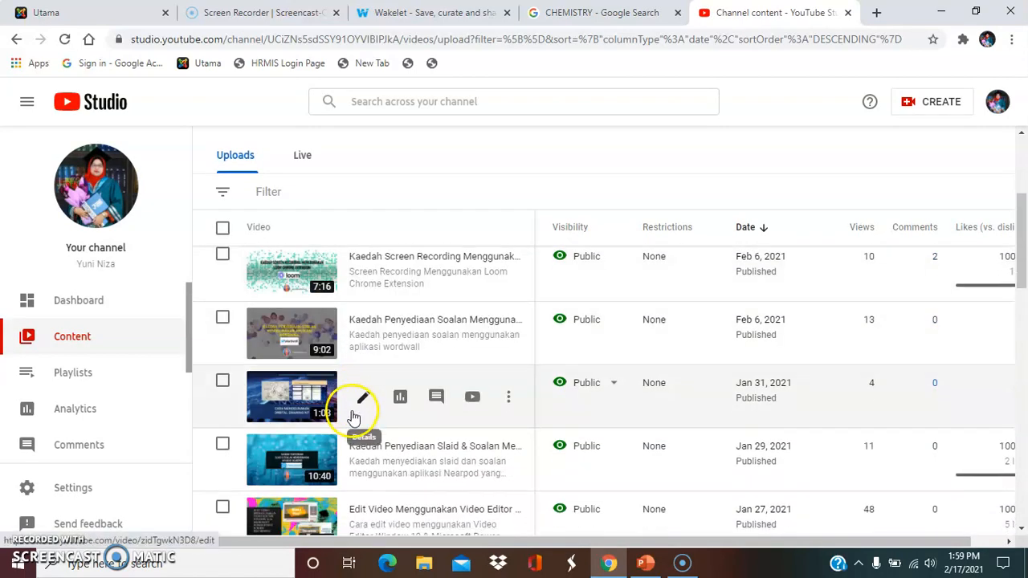
{"action": "scroll", "coordinate": [355, 406], "scroll_direction": "down", "scroll_amount": 2}
{"action": "scroll", "coordinate": [359, 409], "scroll_direction": "down", "scroll_amount": 1}
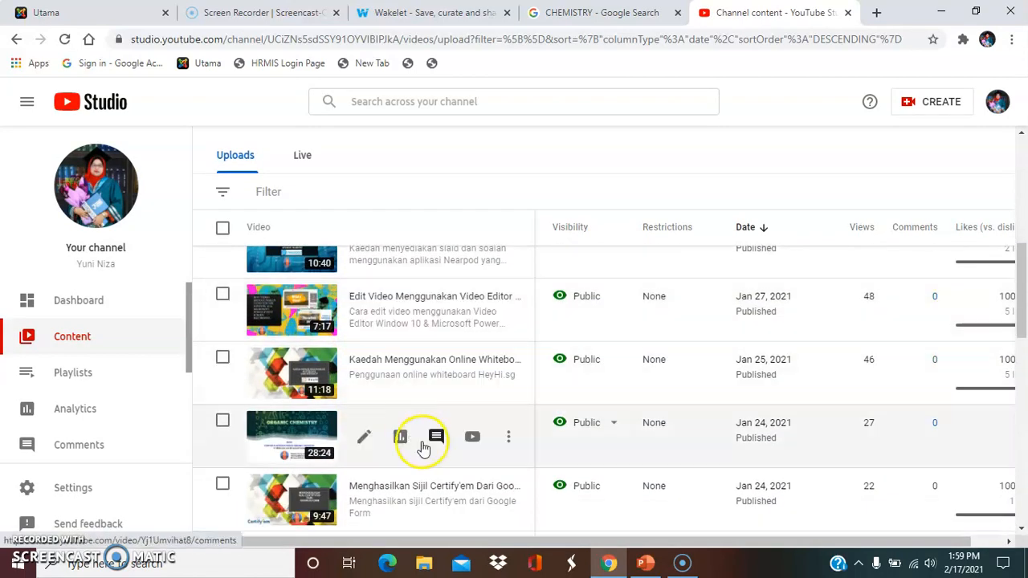
{"action": "left_click", "coordinate": [365, 437]}
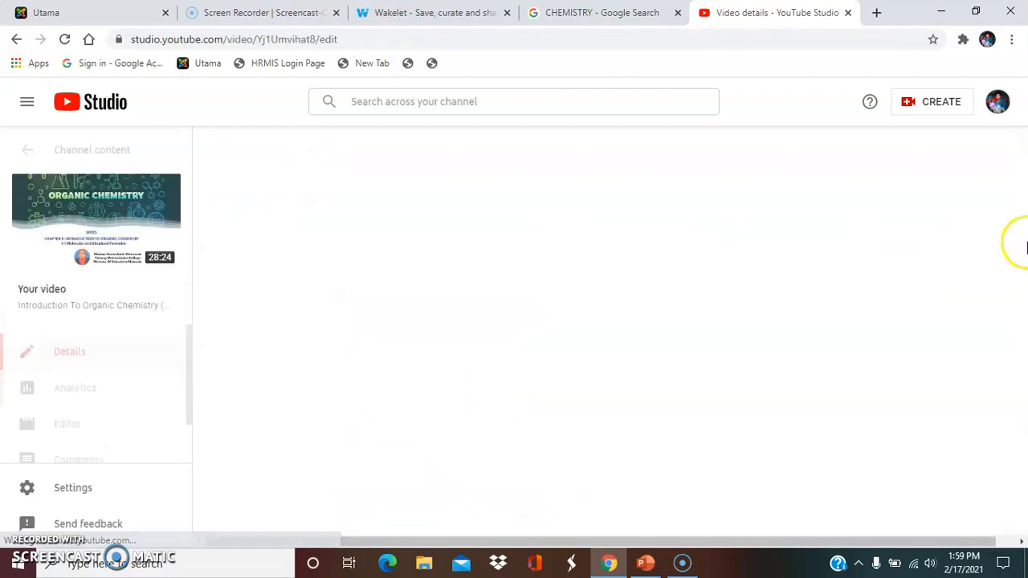
{"action": "left_click", "coordinate": [978, 349]}
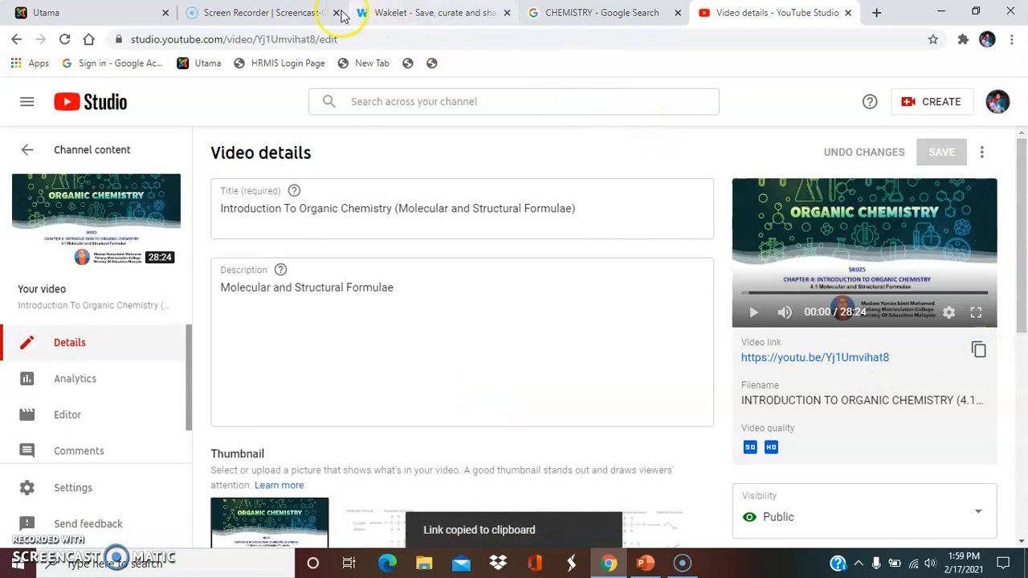
Back in the Wakelet collection, add the copied YouTube video link as a new item below the PDF
{"action": "left_click", "coordinate": [394, 14]}
{"action": "left_click", "coordinate": [328, 456]}
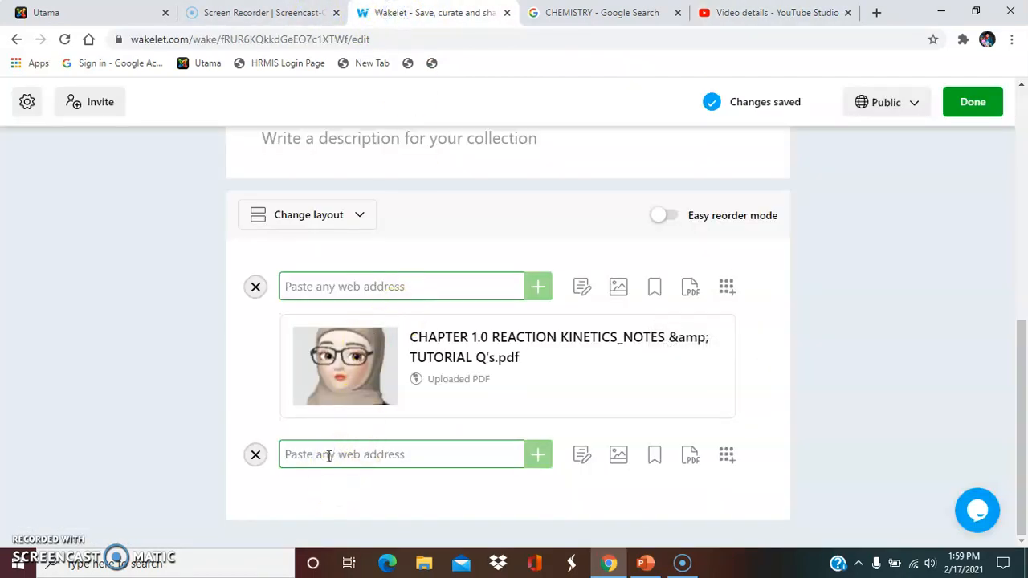
{"action": "key", "text": "ctrl+v"}
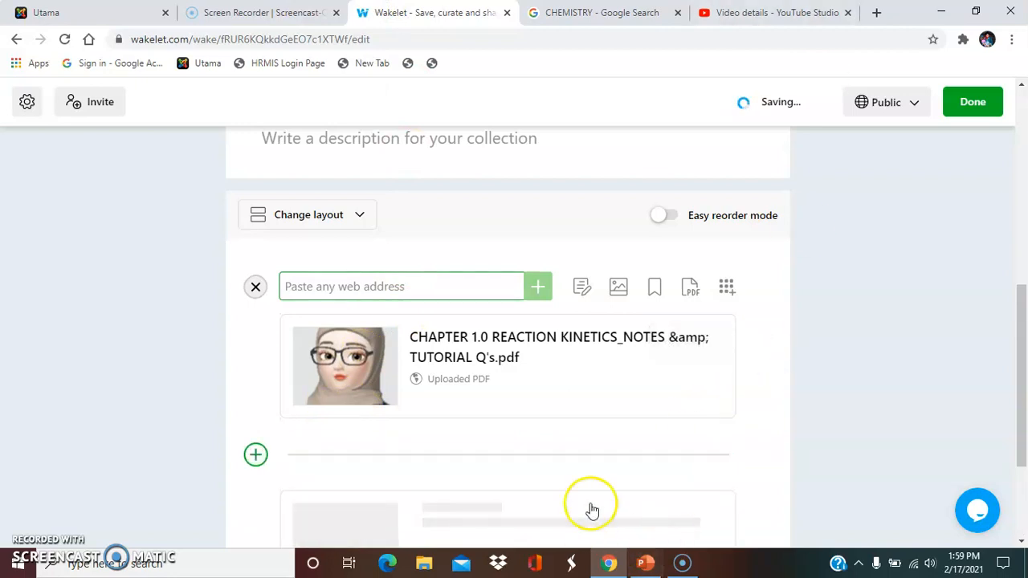
{"action": "mouse_move", "coordinate": [603, 383]}
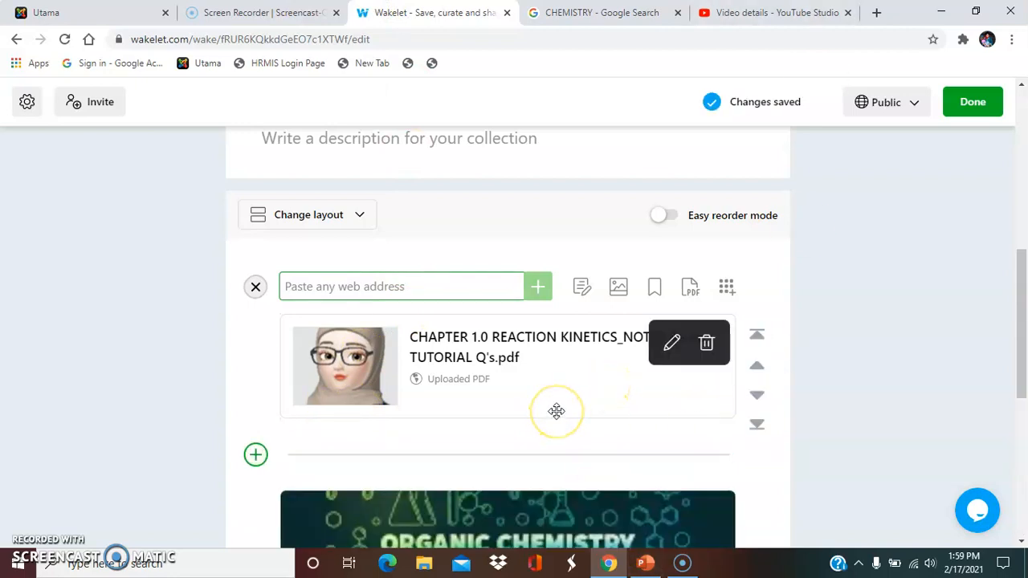
Add a new item below the YouTube video by uploading the PICTURE 3 image from the Desktop
{"action": "scroll", "coordinate": [554, 410], "scroll_direction": "down", "scroll_amount": 4}
{"action": "scroll", "coordinate": [556, 410], "scroll_direction": "down", "scroll_amount": 2}
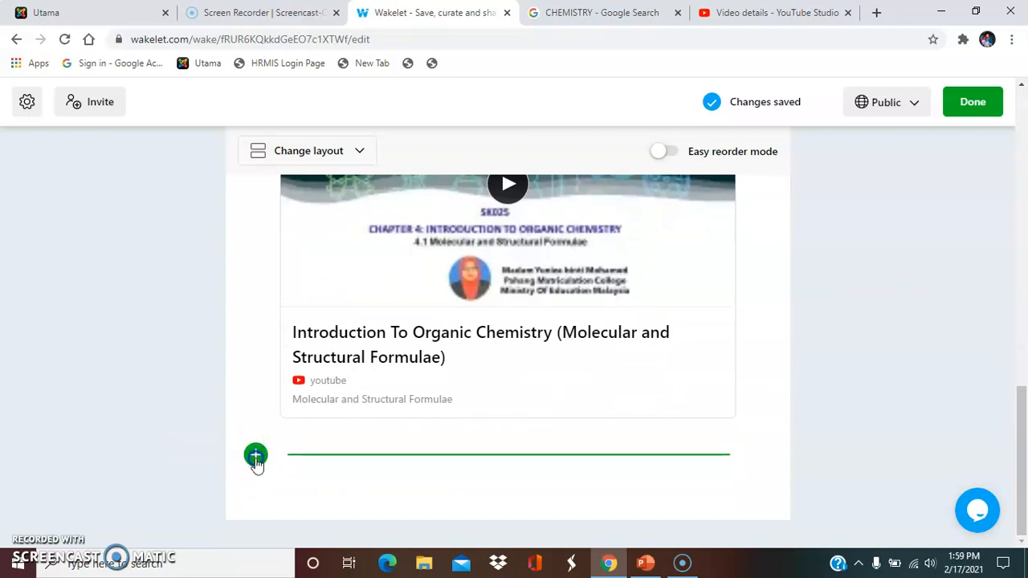
{"action": "left_click", "coordinate": [256, 456]}
{"action": "left_click", "coordinate": [474, 453]}
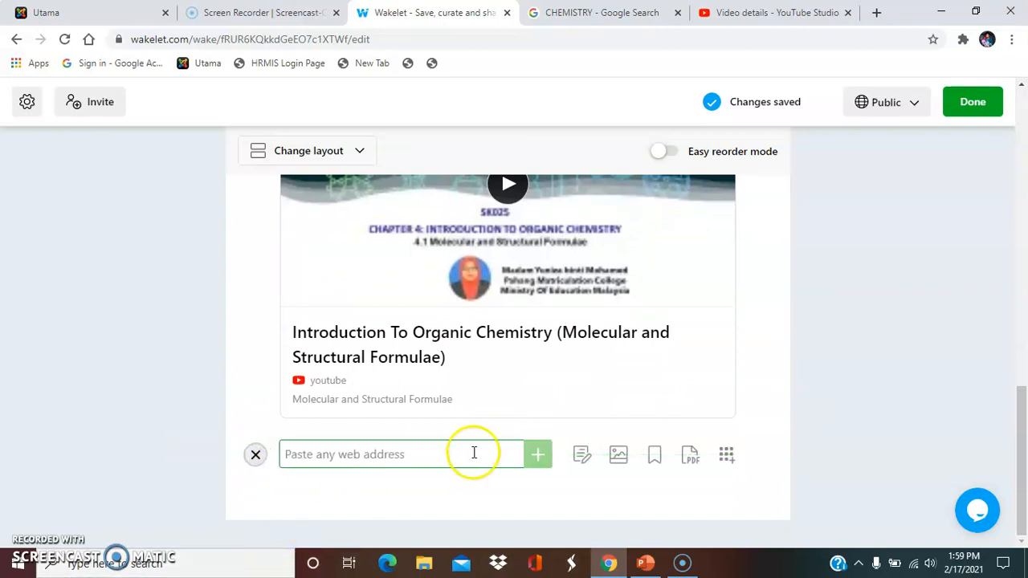
{"action": "left_click", "coordinate": [618, 458]}
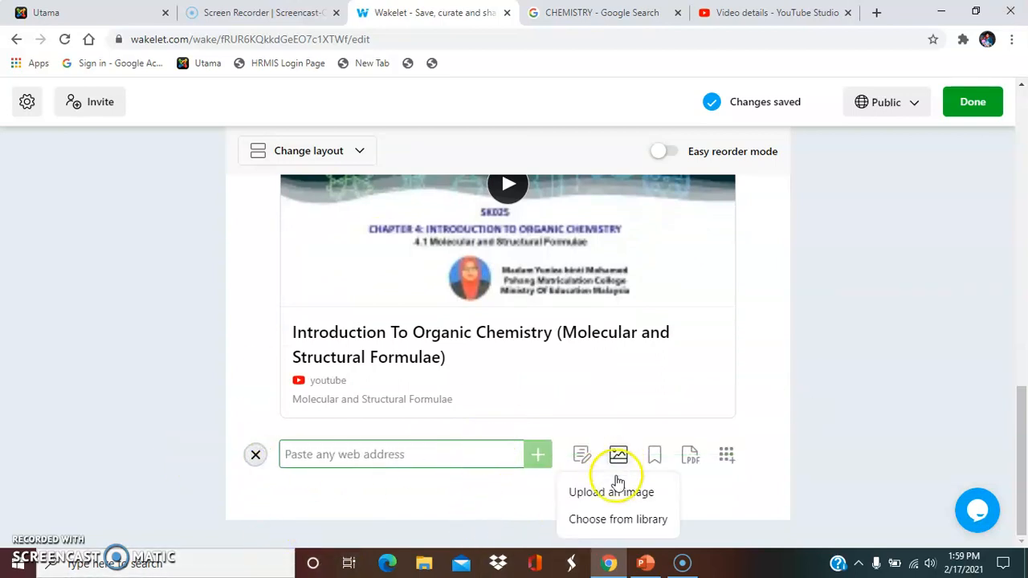
{"action": "left_click", "coordinate": [615, 493]}
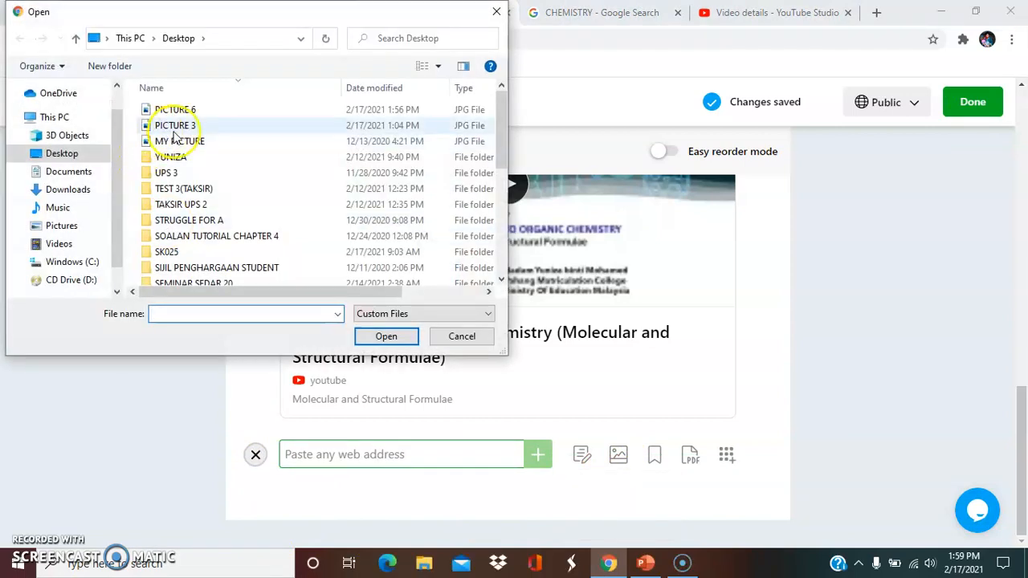
{"action": "left_click", "coordinate": [182, 127]}
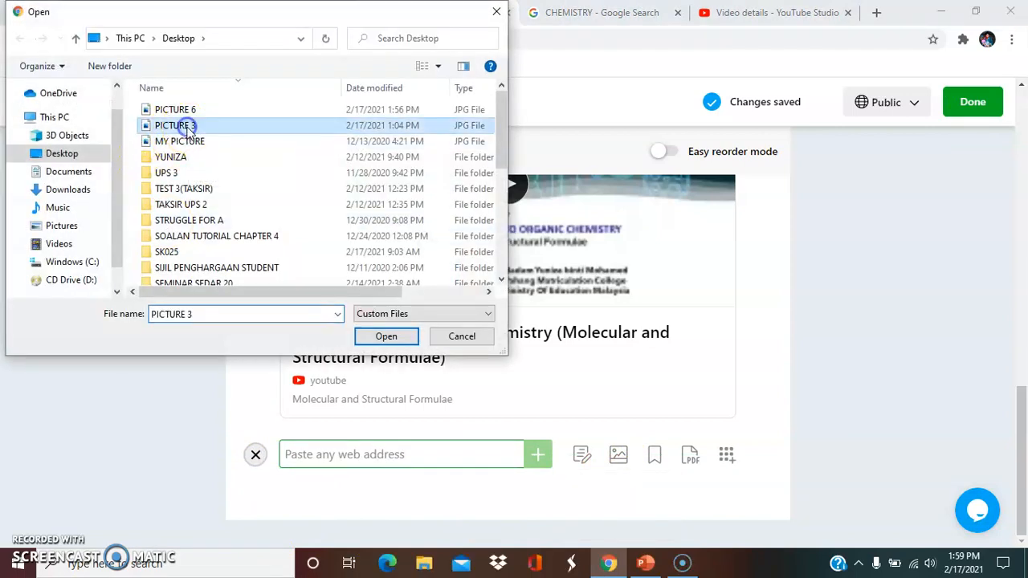
{"action": "left_click", "coordinate": [384, 336]}
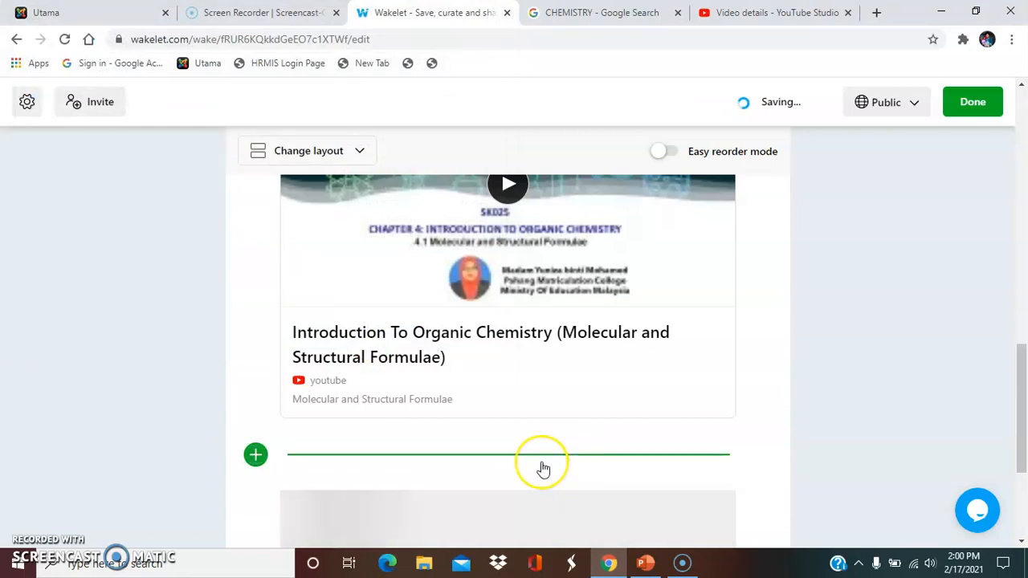
{"action": "scroll", "coordinate": [543, 469], "scroll_direction": "down", "scroll_amount": 2}
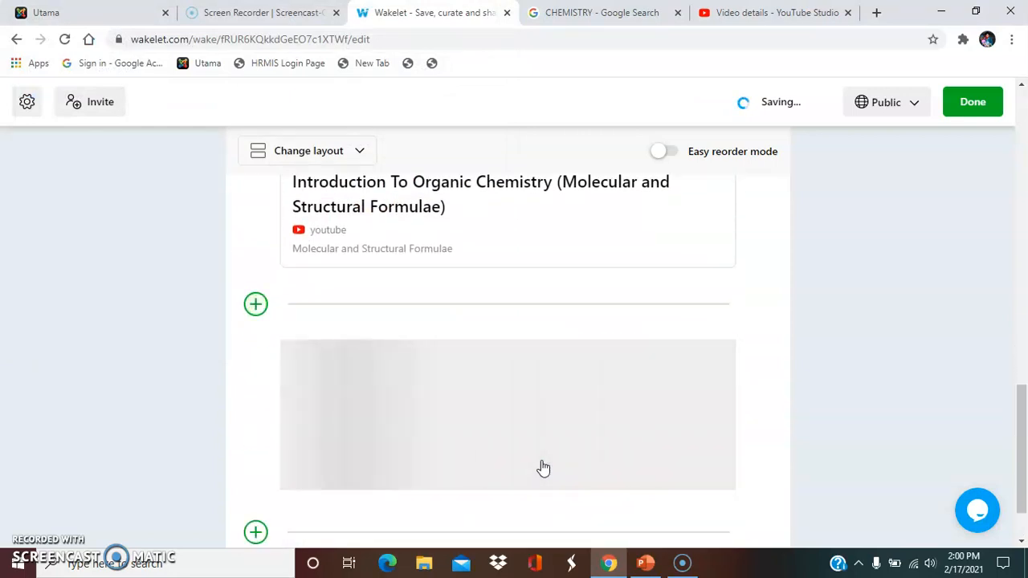
{"action": "left_click", "coordinate": [526, 462]}
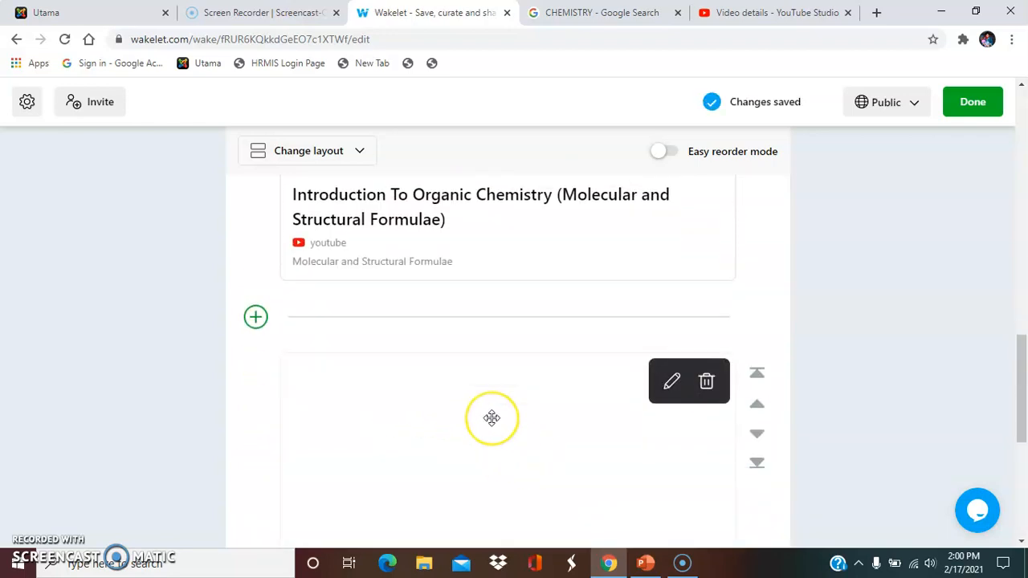
Add the CHAPTER 3.1 Electrochem Q_edited PDF from Google Drive as a new item below the chemistry image
{"action": "scroll", "coordinate": [491, 417], "scroll_direction": "down", "scroll_amount": 3}
{"action": "scroll", "coordinate": [492, 418], "scroll_direction": "down", "scroll_amount": 2}
{"action": "left_click", "coordinate": [256, 458]}
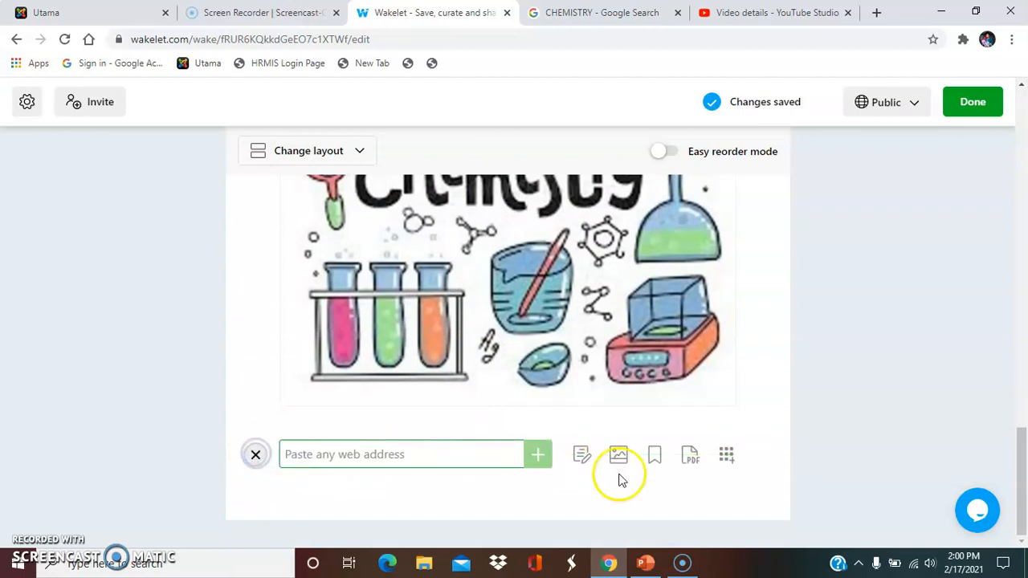
{"action": "left_click", "coordinate": [725, 458]}
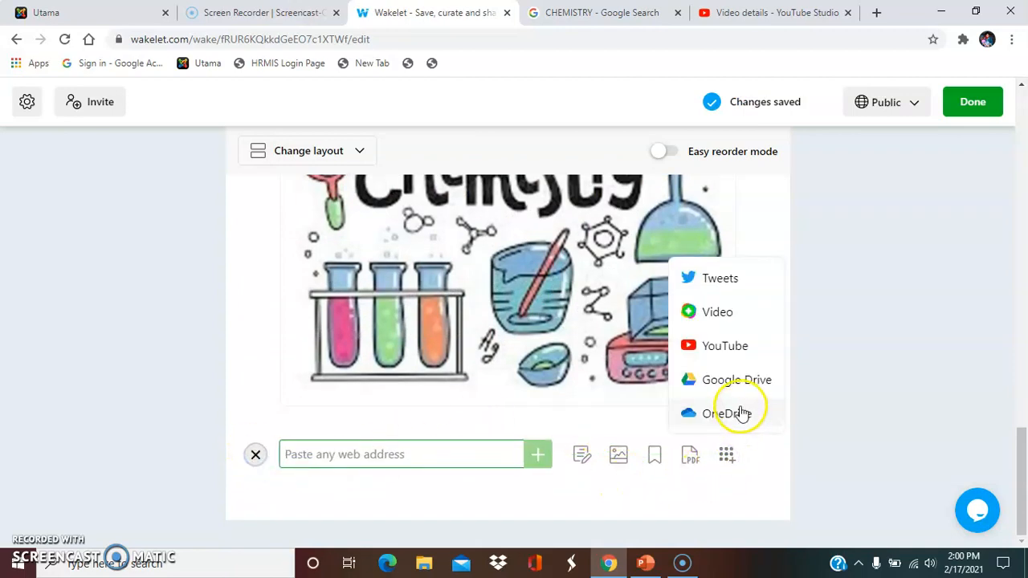
{"action": "left_click", "coordinate": [724, 385]}
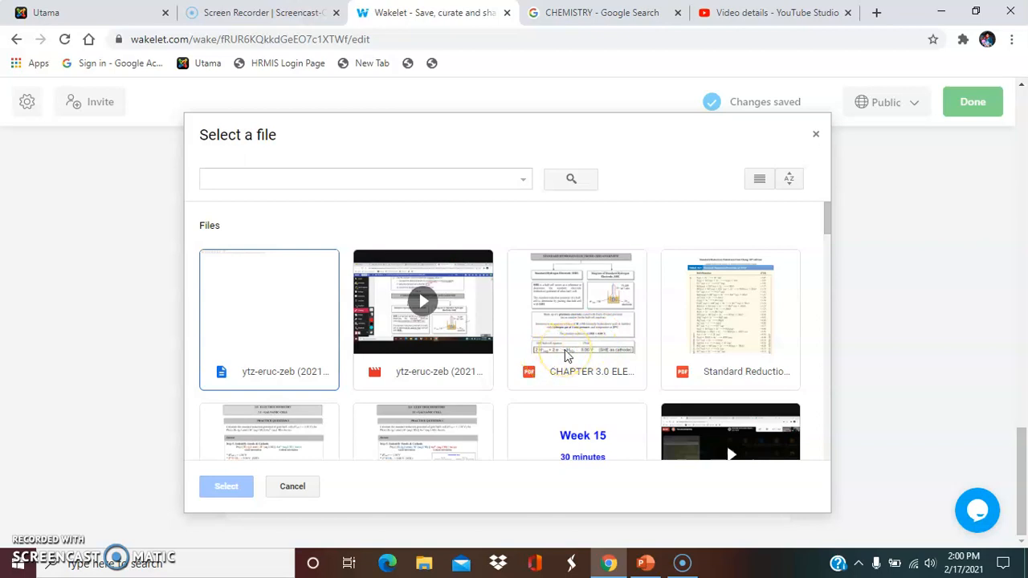
{"action": "scroll", "coordinate": [566, 355], "scroll_direction": "down", "scroll_amount": 4}
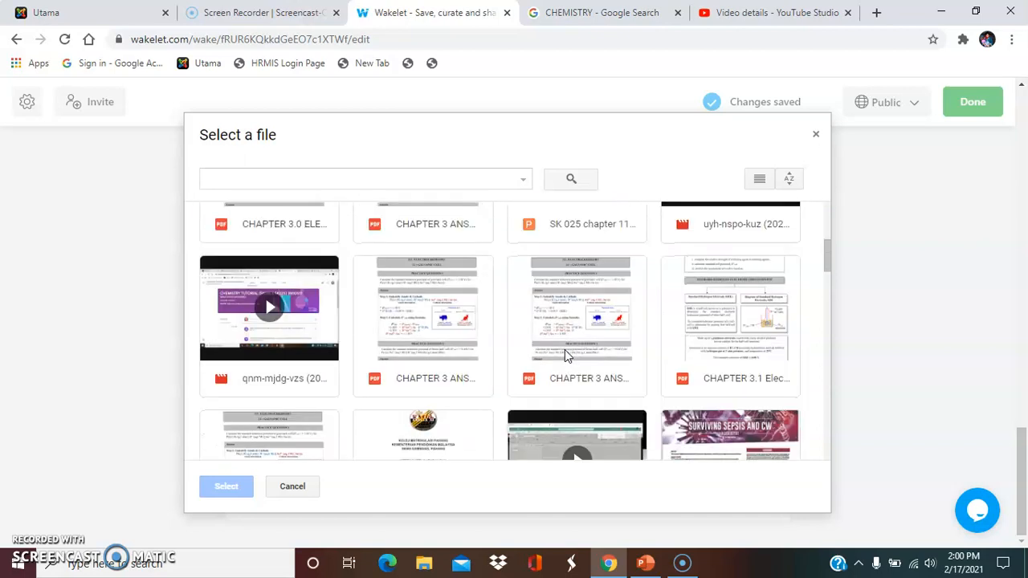
{"action": "left_click", "coordinate": [622, 342]}
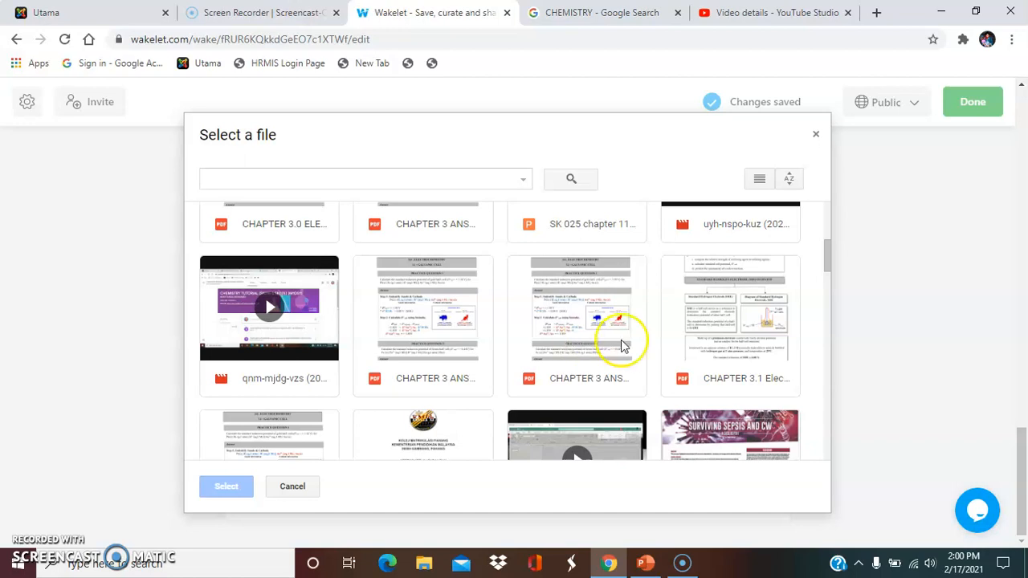
{"action": "left_click", "coordinate": [714, 345]}
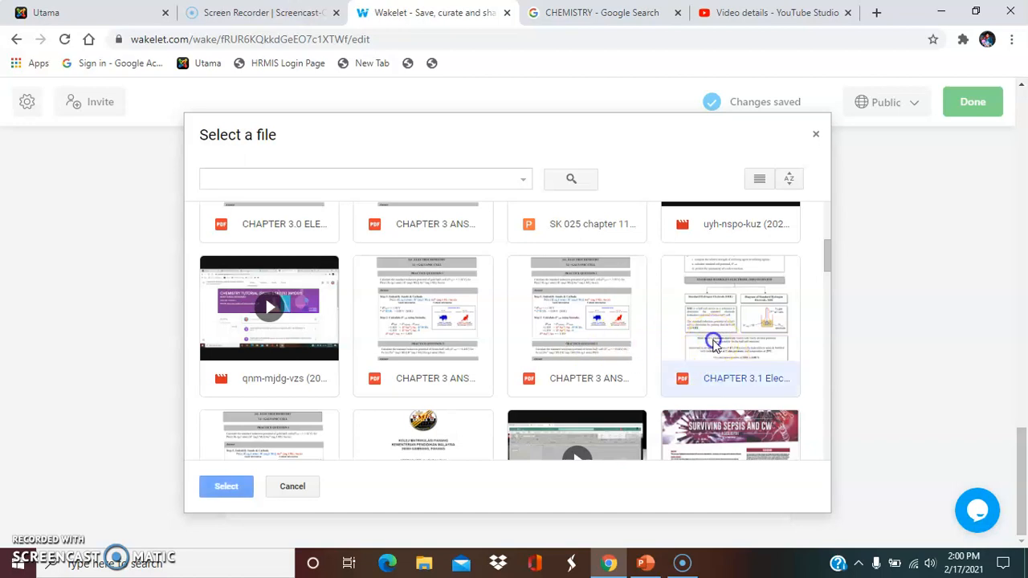
{"action": "left_click", "coordinate": [226, 486]}
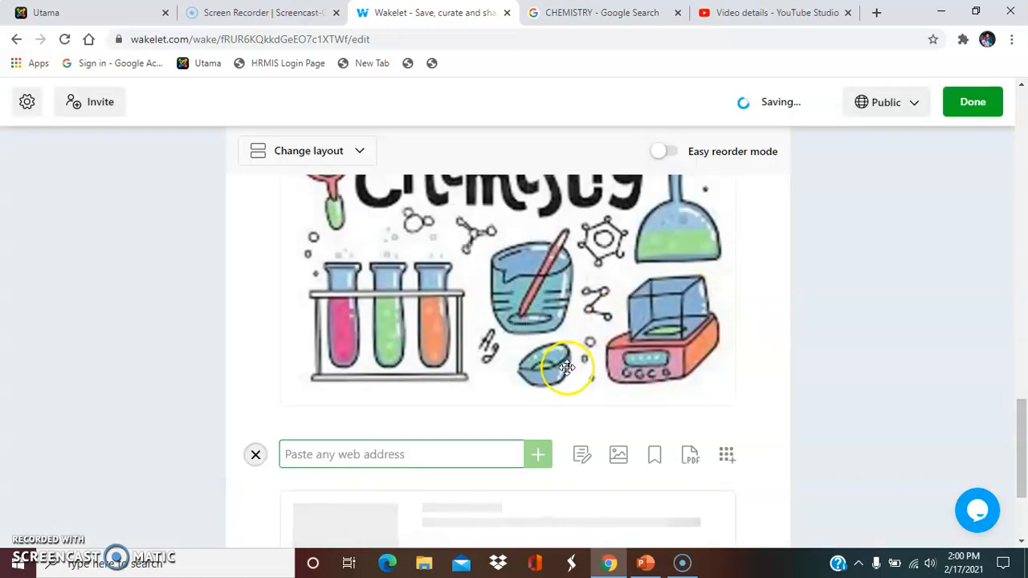
{"action": "scroll", "coordinate": [567, 366], "scroll_direction": "down", "scroll_amount": 3}
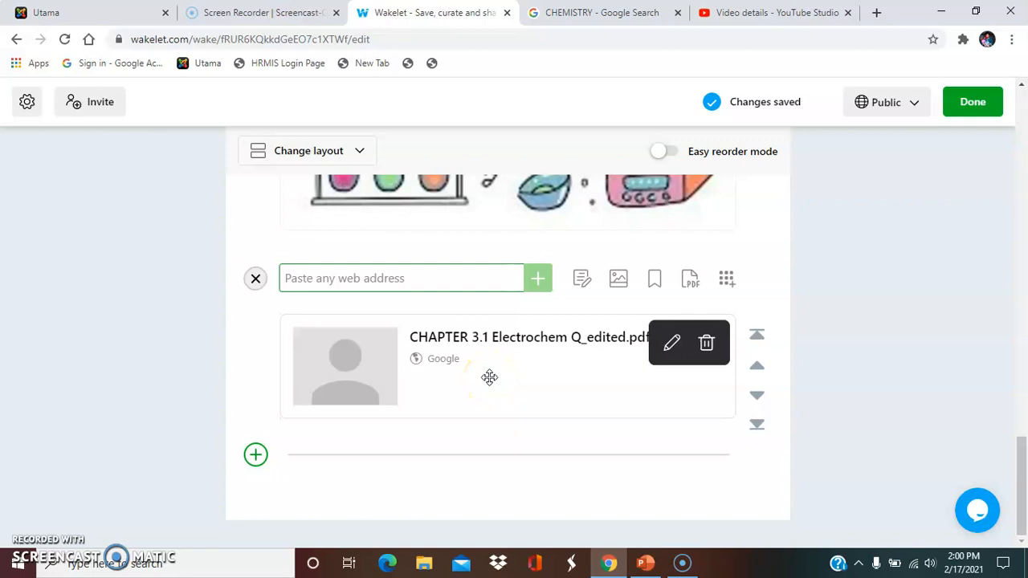
Review the collection's items, title and cover image from the last item up to the cover
{"action": "scroll", "coordinate": [489, 377], "scroll_direction": "up", "scroll_amount": 5}
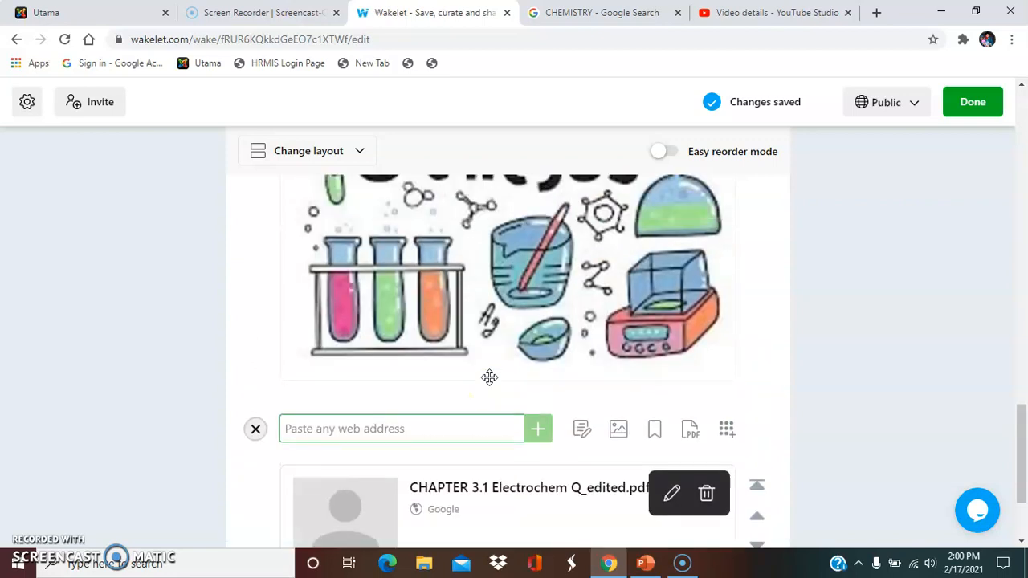
{"action": "scroll", "coordinate": [489, 377], "scroll_direction": "up", "scroll_amount": 10}
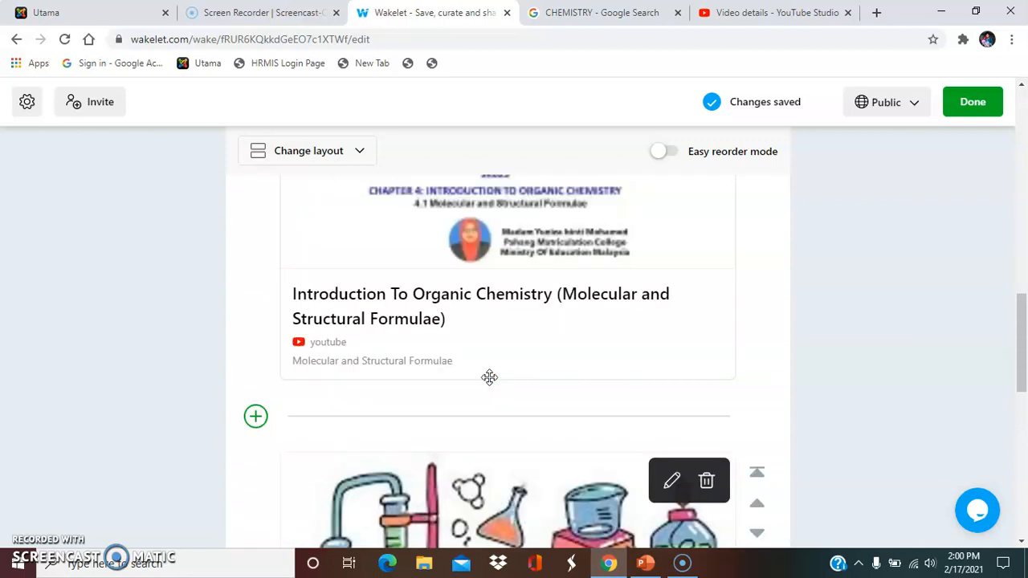
{"action": "mouse_move", "coordinate": [489, 409]}
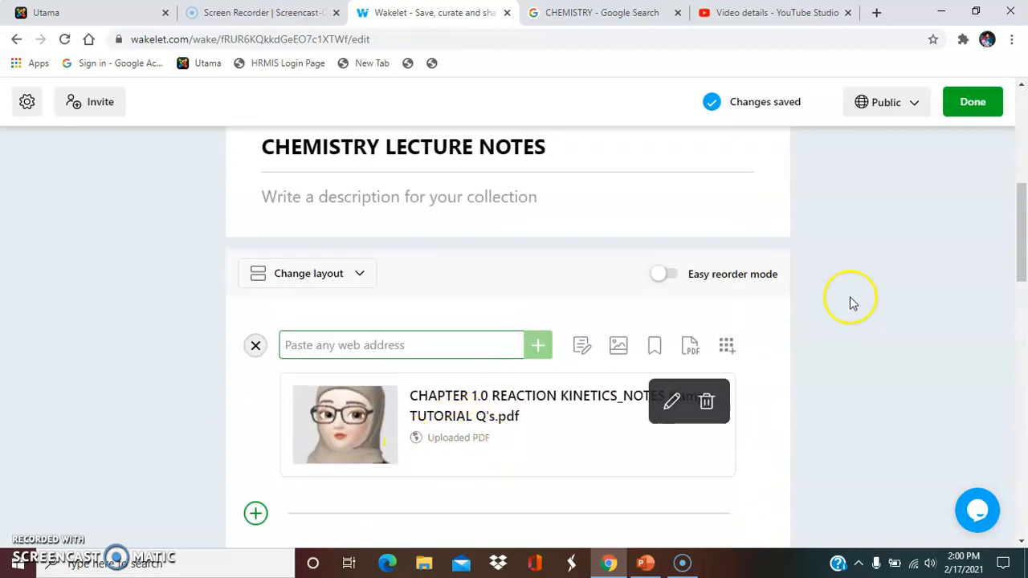
{"action": "scroll", "coordinate": [688, 321], "scroll_direction": "up", "scroll_amount": 4}
{"action": "scroll", "coordinate": [688, 321], "scroll_direction": "up", "scroll_amount": 1}
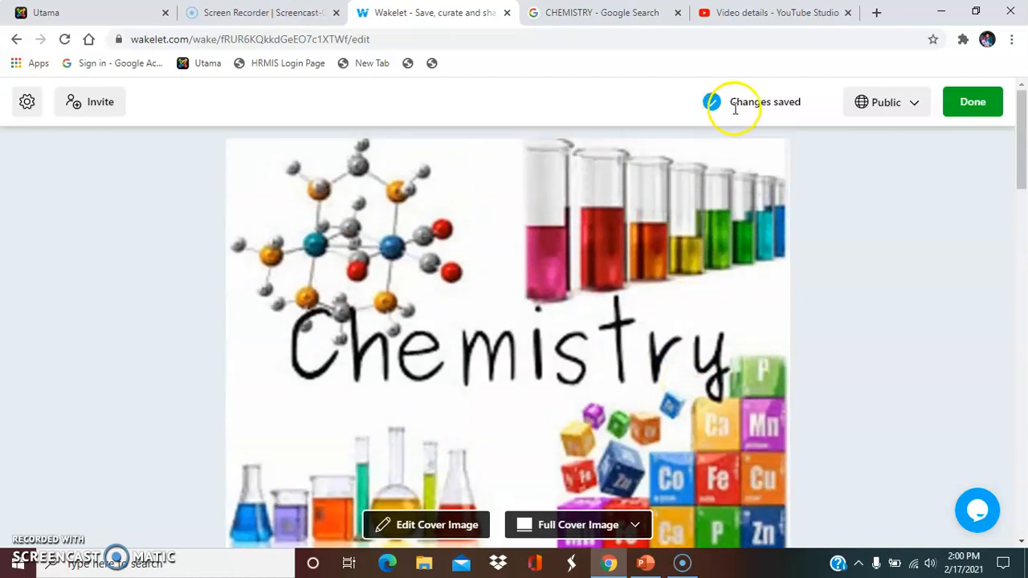
{"action": "scroll", "coordinate": [687, 208], "scroll_direction": "down", "scroll_amount": 3}
{"action": "scroll", "coordinate": [687, 208], "scroll_direction": "up", "scroll_amount": 3}
{"action": "scroll", "coordinate": [719, 209], "scroll_direction": "down", "scroll_amount": 8}
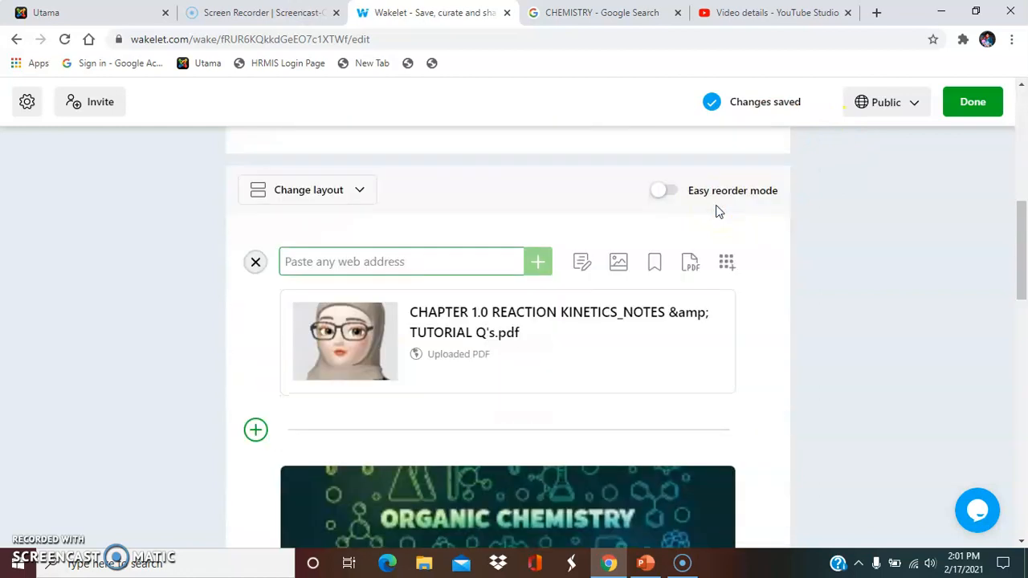
Finish editing the CHEMISTRY LECTURE NOTES collection and show its published view
{"action": "scroll", "coordinate": [719, 211], "scroll_direction": "up", "scroll_amount": 8}
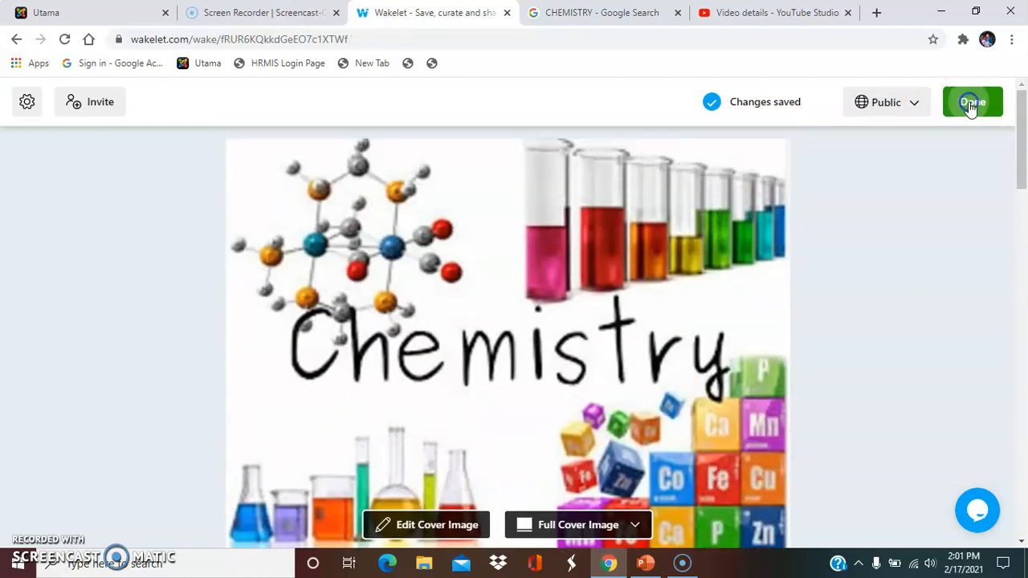
{"action": "left_click", "coordinate": [970, 107]}
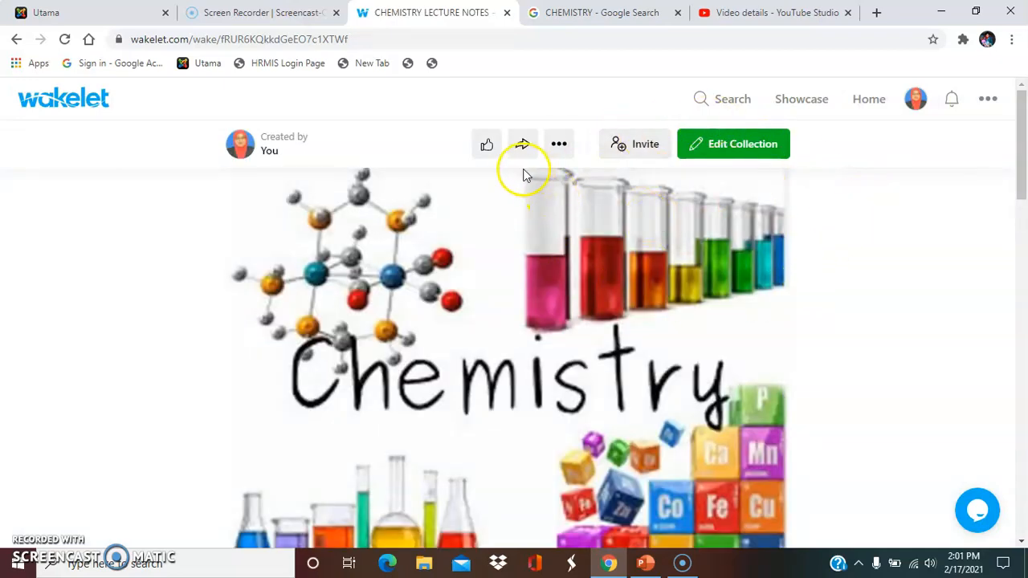
{"action": "mouse_move", "coordinate": [487, 149]}
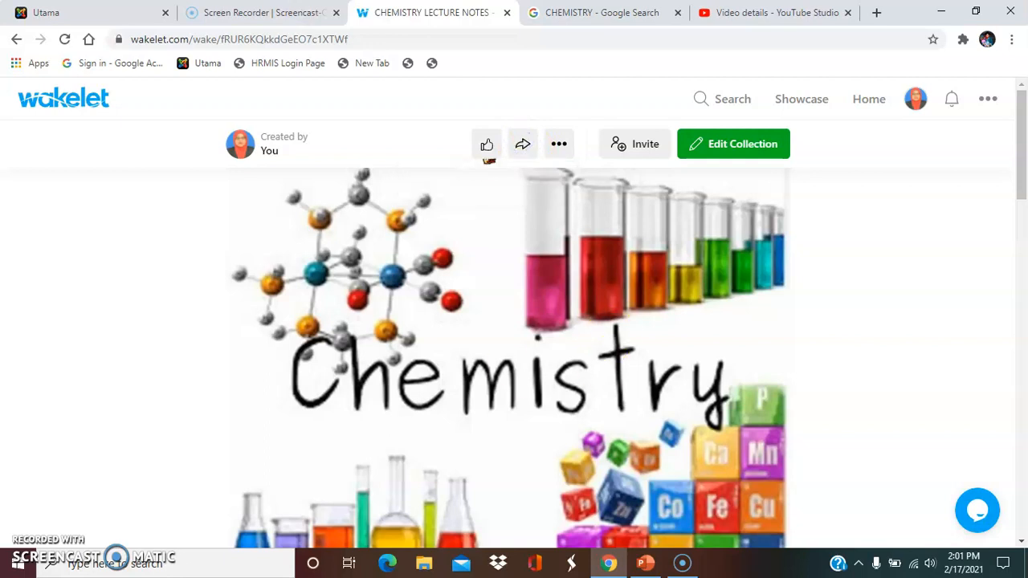
Review the sharing options and the contributor invitation options of the CHEMISTRY LECTURE NOTES collection, closing each dialog
{"action": "left_click", "coordinate": [520, 148]}
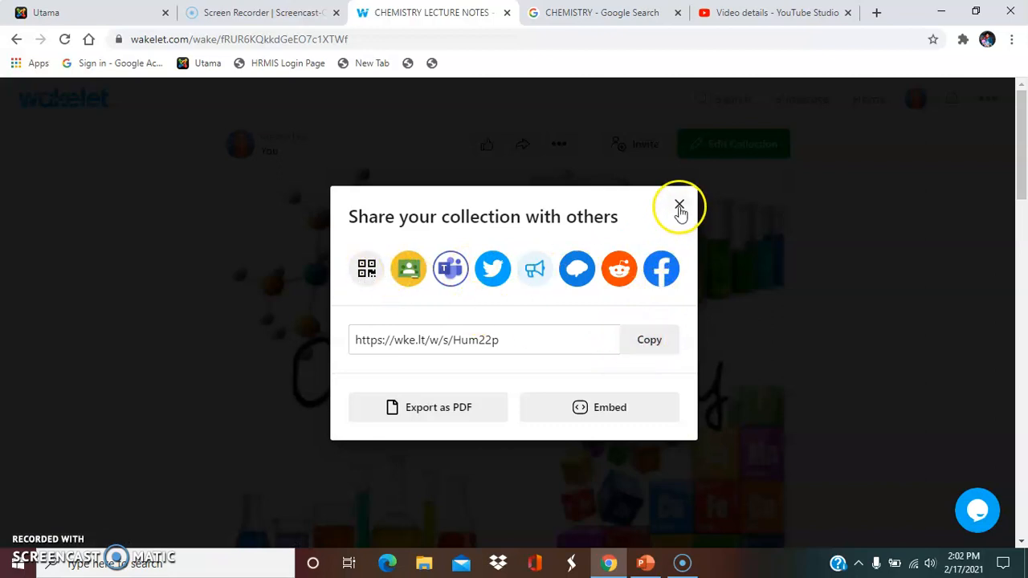
{"action": "left_click", "coordinate": [680, 208]}
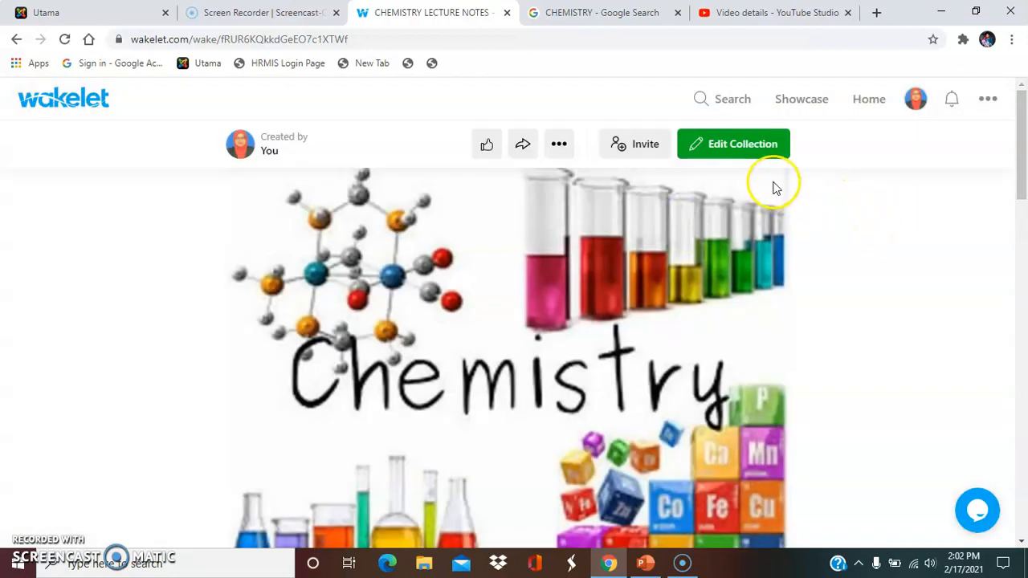
{"action": "left_click", "coordinate": [639, 145]}
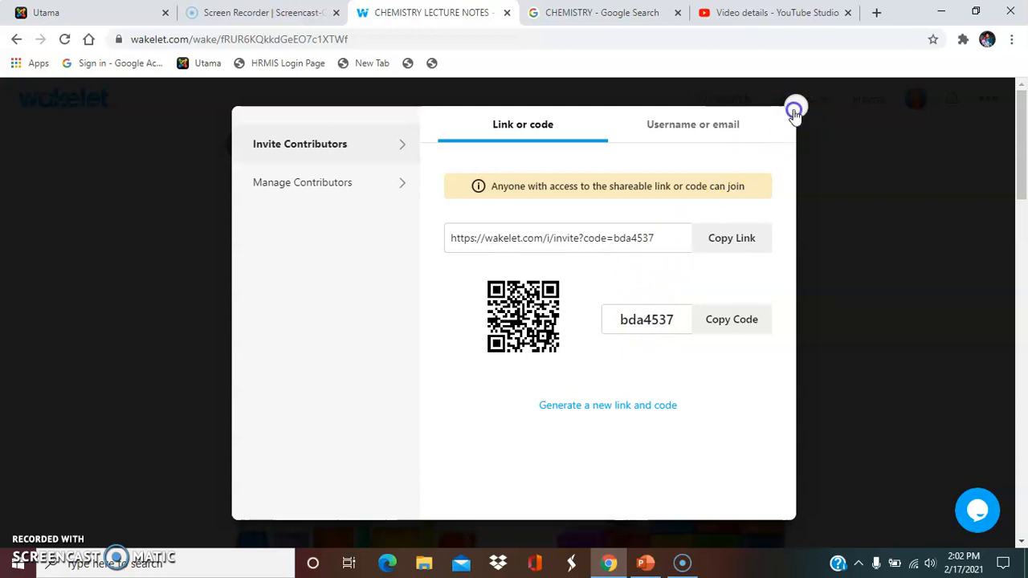
{"action": "left_click", "coordinate": [795, 107]}
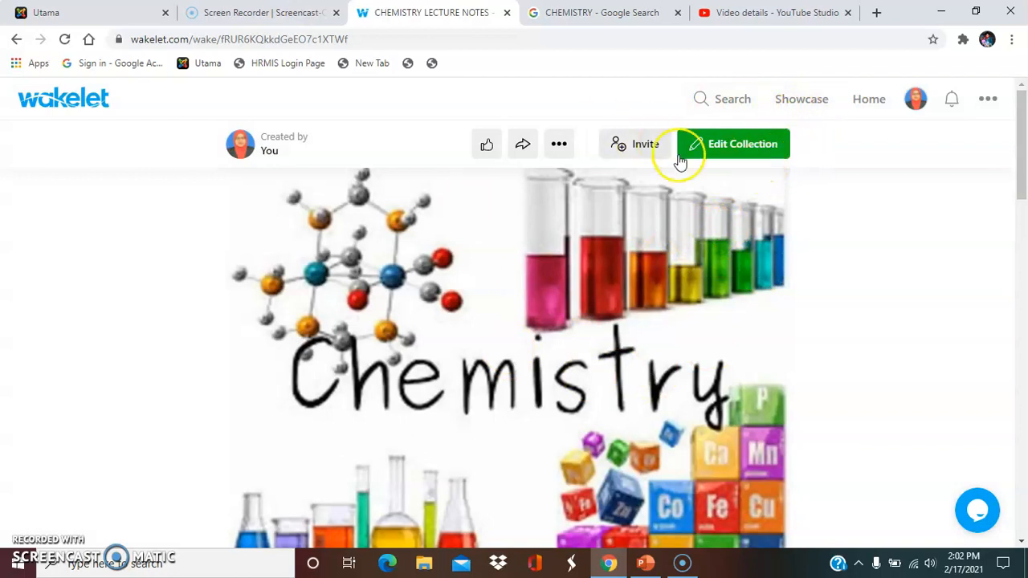
Return to the home page and look through all the saved collections, down to LECTURE NOTES CHEMISTRY (SK025)
{"action": "left_click", "coordinate": [868, 100]}
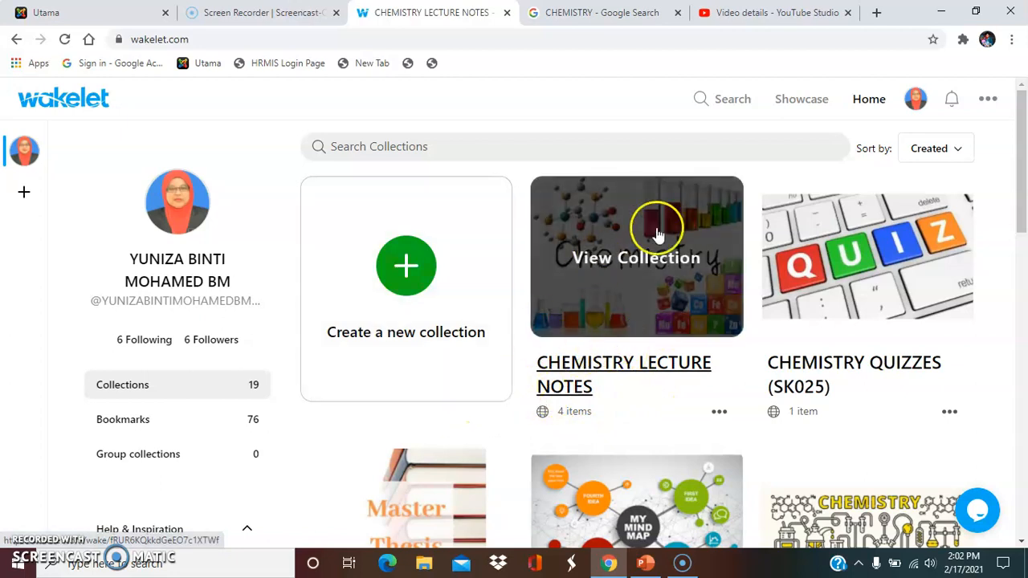
{"action": "scroll", "coordinate": [667, 323], "scroll_direction": "down", "scroll_amount": 1}
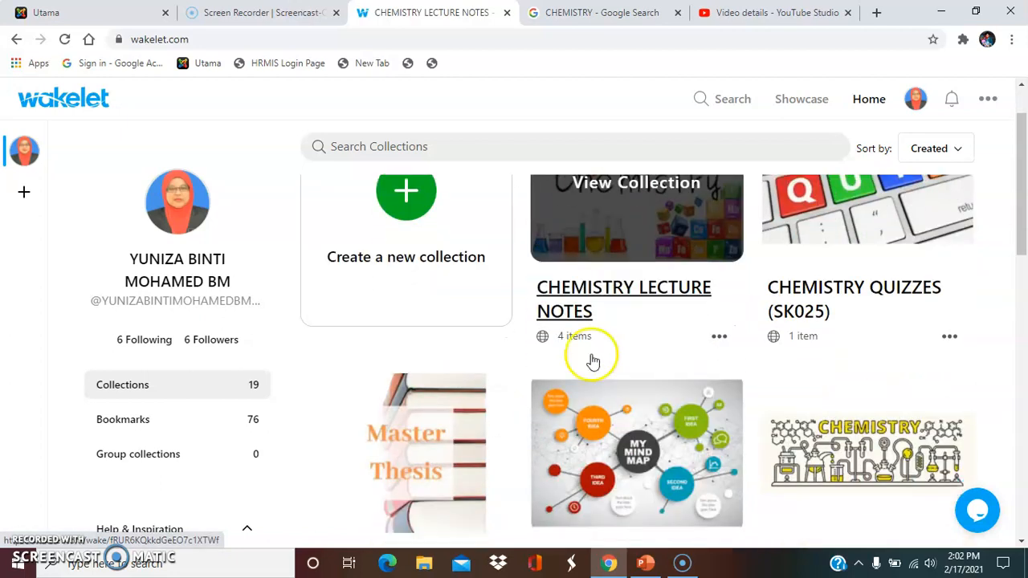
{"action": "scroll", "coordinate": [677, 309], "scroll_direction": "down", "scroll_amount": 10}
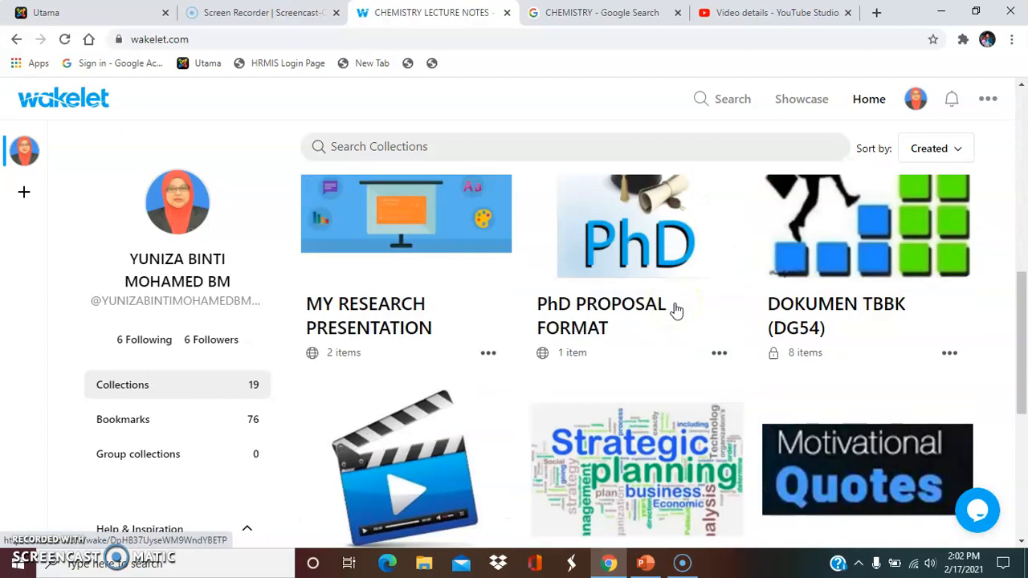
{"action": "left_click", "coordinate": [675, 298]}
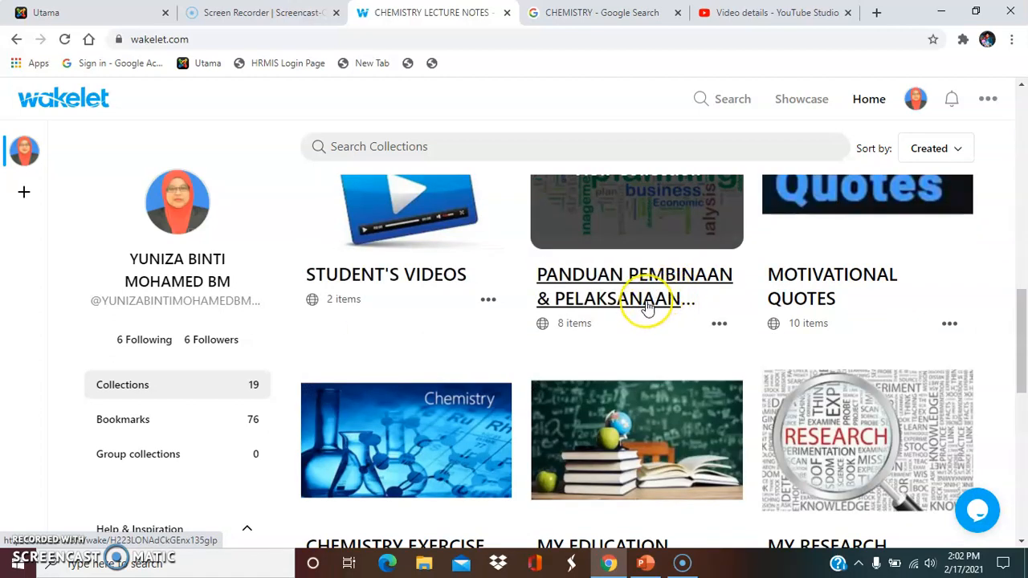
{"action": "scroll", "coordinate": [647, 307], "scroll_direction": "down", "scroll_amount": 1}
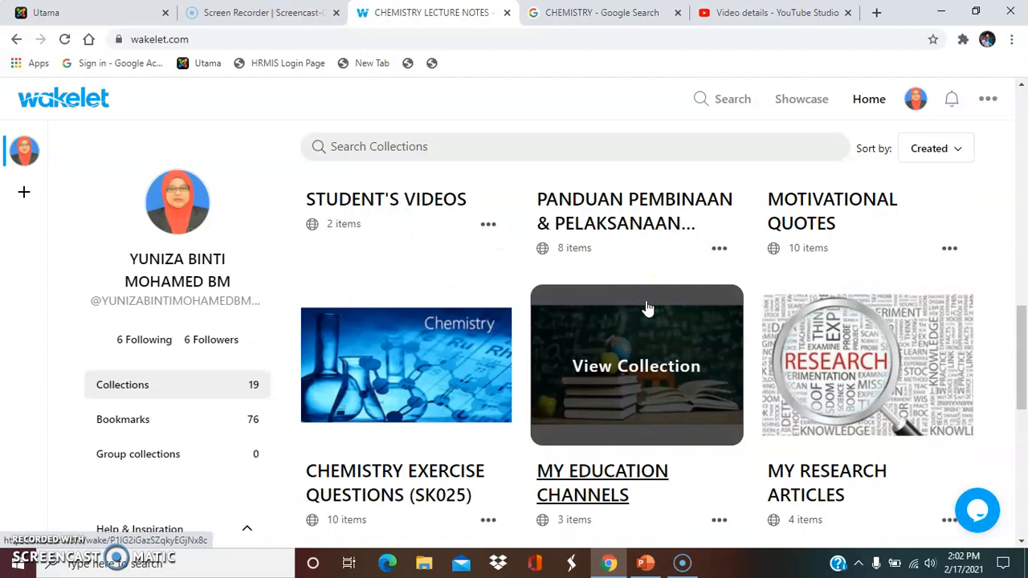
{"action": "scroll", "coordinate": [647, 308], "scroll_direction": "down", "scroll_amount": 5}
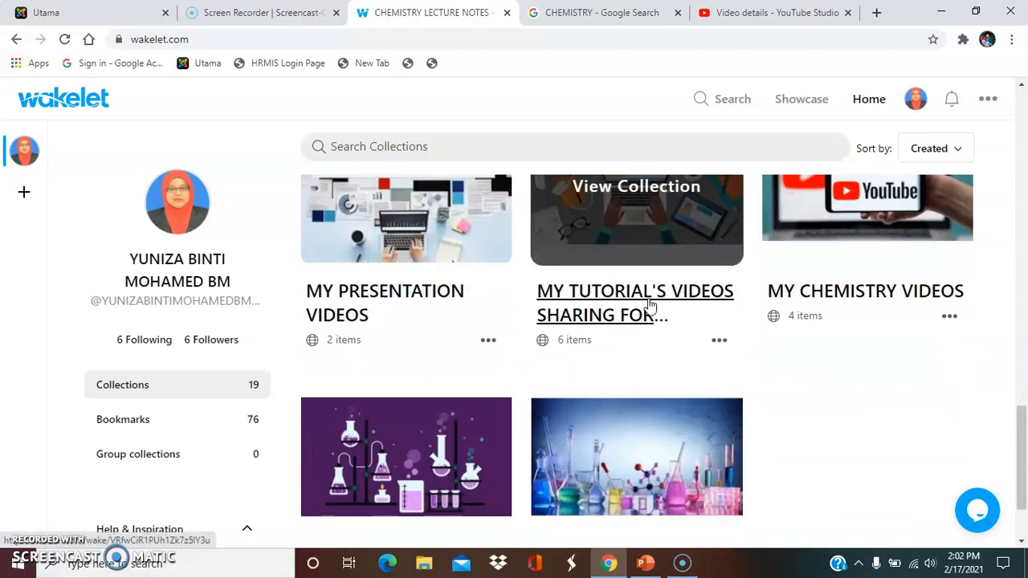
{"action": "scroll", "coordinate": [651, 306], "scroll_direction": "down", "scroll_amount": 2}
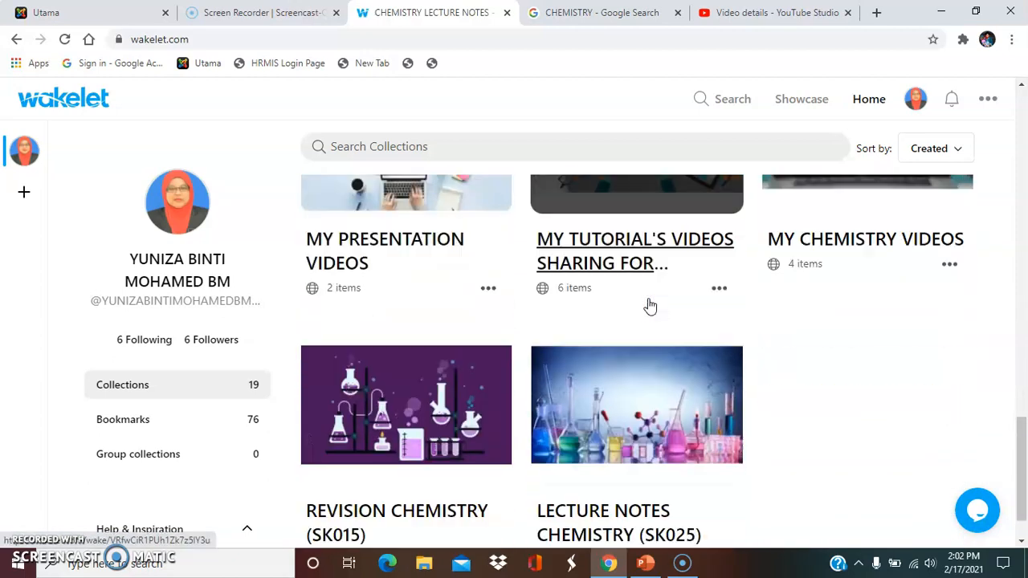
{"action": "scroll", "coordinate": [650, 306], "scroll_direction": "up", "scroll_amount": 4}
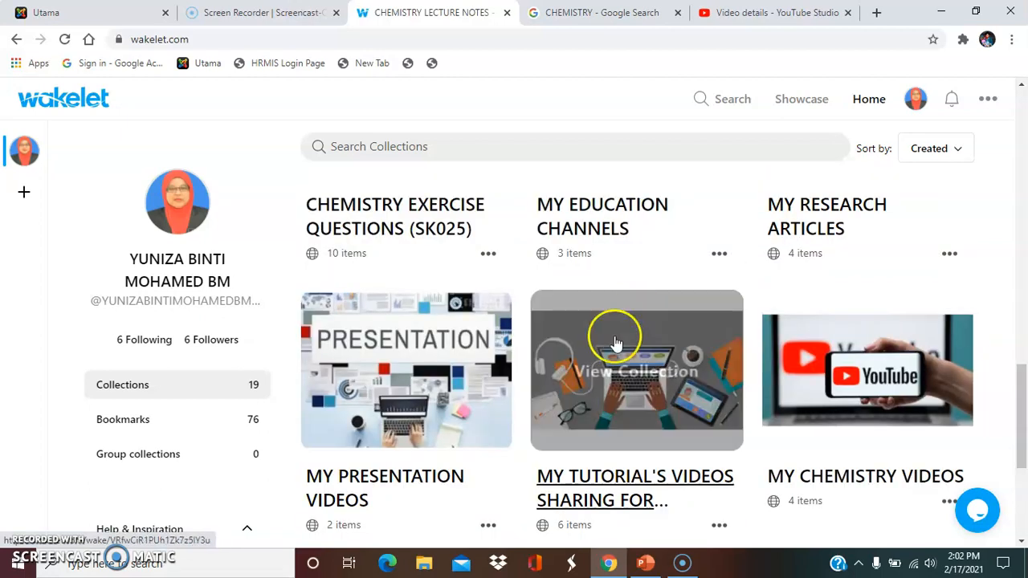
Open the MY PRESENTATION VIDEOS collection and review its cover and video items
{"action": "left_click", "coordinate": [393, 480]}
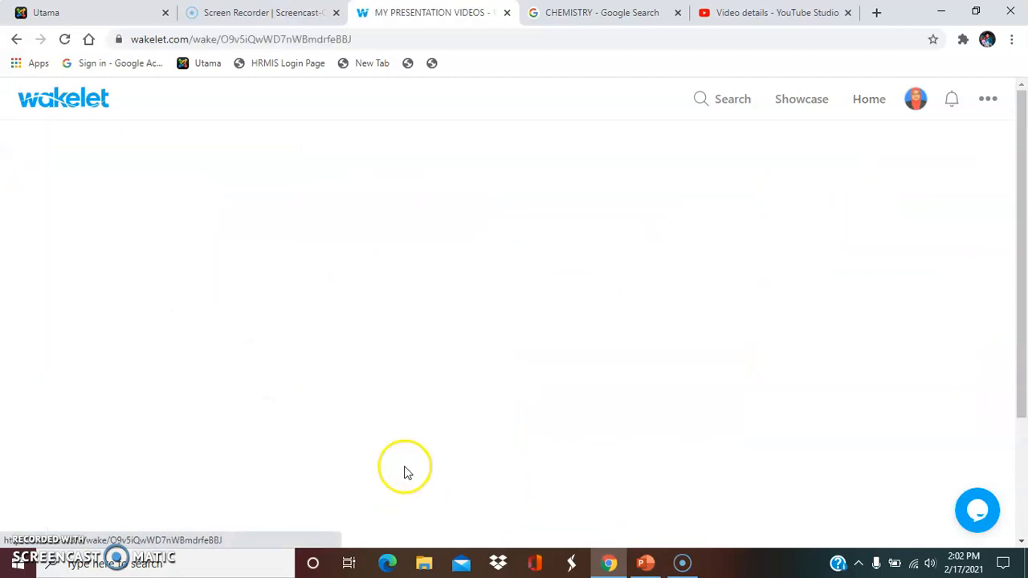
{"action": "scroll", "coordinate": [704, 304], "scroll_direction": "down", "scroll_amount": 8}
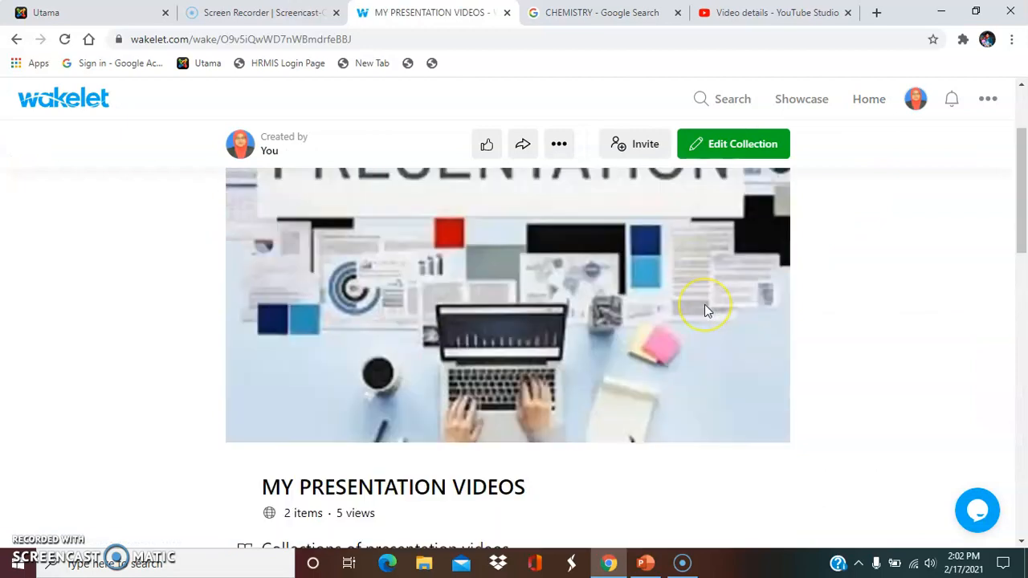
{"action": "scroll", "coordinate": [704, 304], "scroll_direction": "down", "scroll_amount": 5}
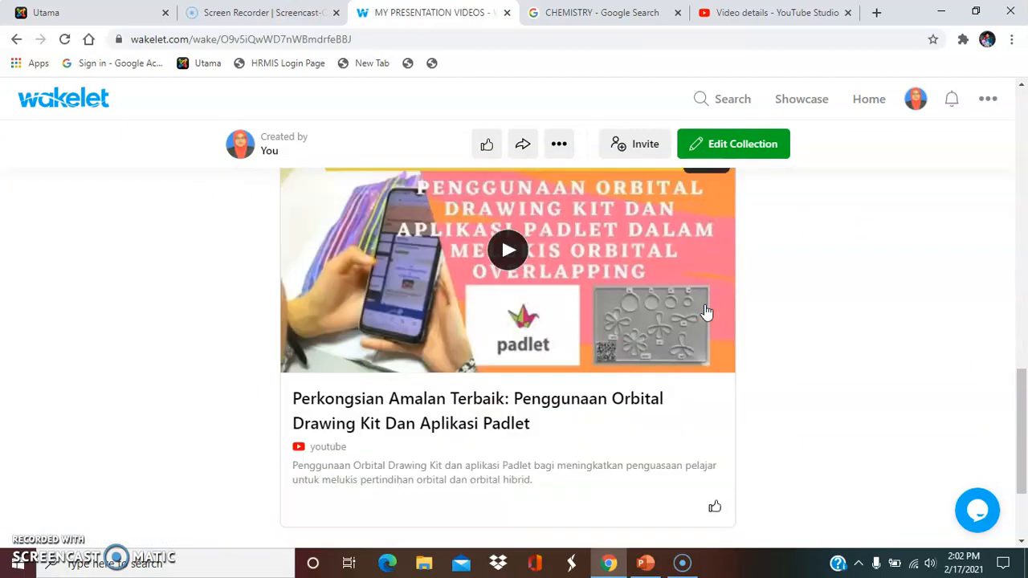
{"action": "scroll", "coordinate": [707, 311], "scroll_direction": "down", "scroll_amount": 2}
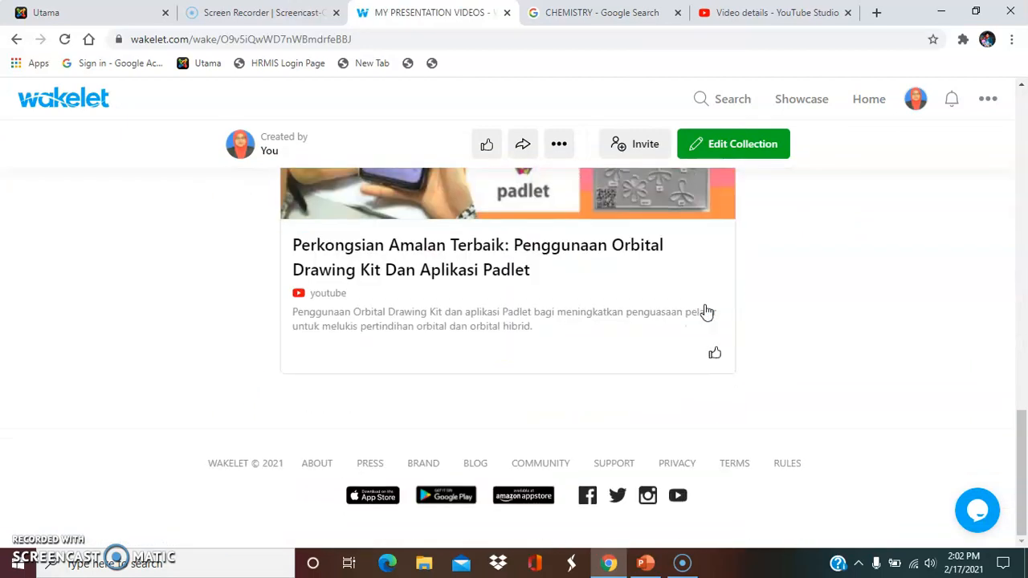
{"action": "scroll", "coordinate": [707, 311], "scroll_direction": "up", "scroll_amount": 3}
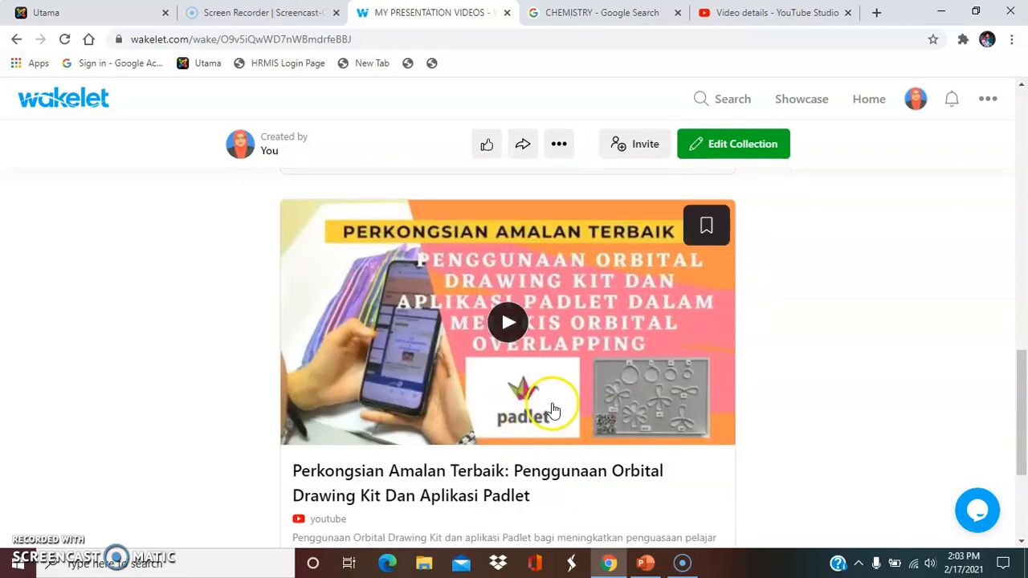
{"action": "scroll", "coordinate": [552, 410], "scroll_direction": "up", "scroll_amount": 12}
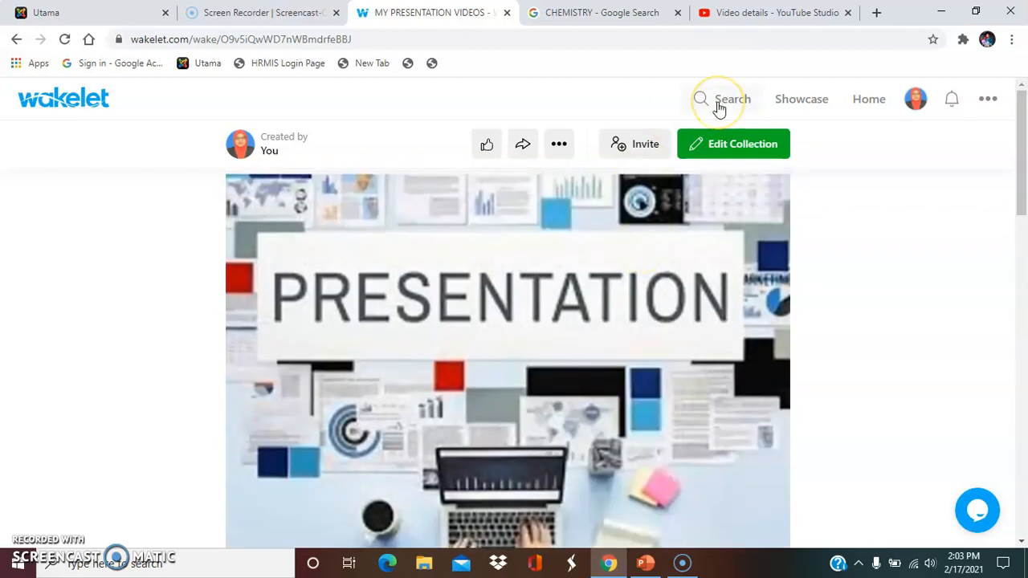
Go back to the home page, look over the collections and check the account's notifications
{"action": "left_click", "coordinate": [867, 99]}
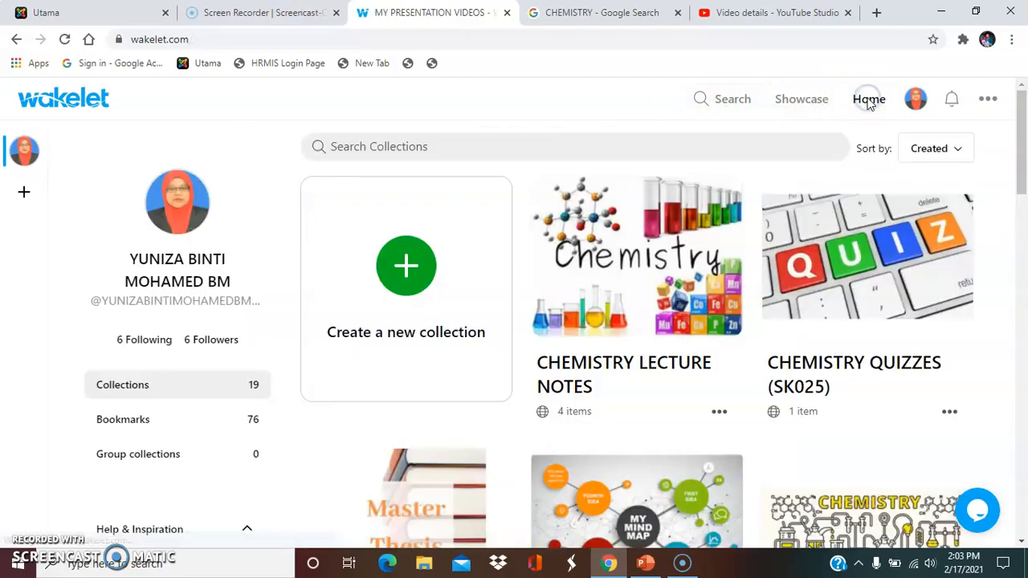
{"action": "scroll", "coordinate": [729, 378], "scroll_direction": "down", "scroll_amount": 6}
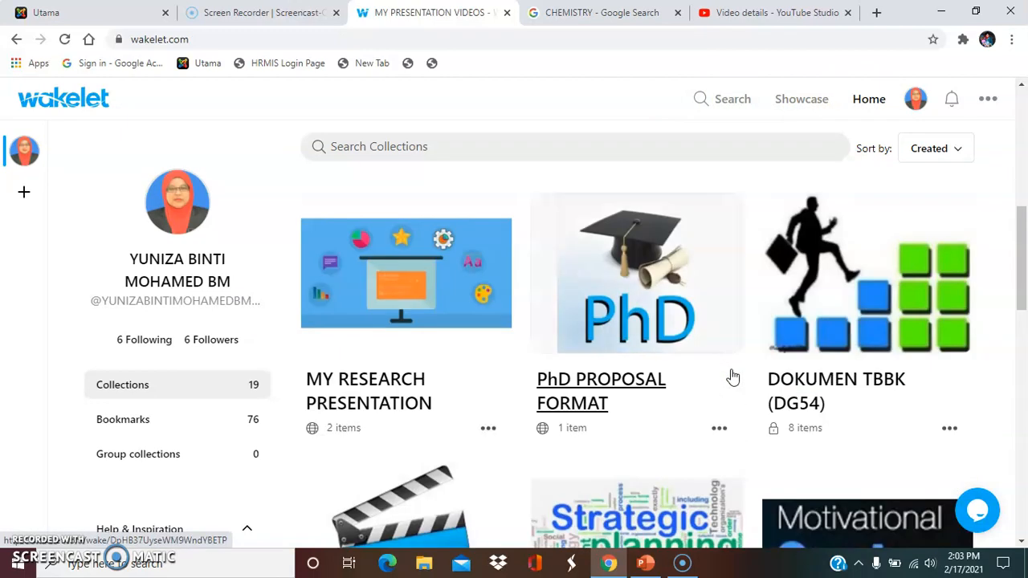
{"action": "scroll", "coordinate": [730, 376], "scroll_direction": "up", "scroll_amount": 3}
{"action": "scroll", "coordinate": [731, 376], "scroll_direction": "up", "scroll_amount": 3}
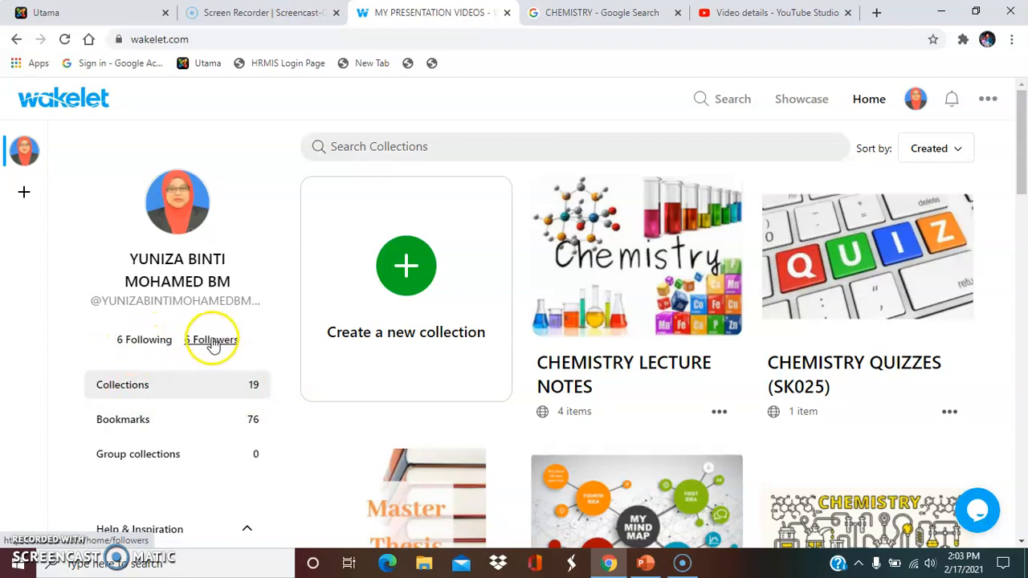
{"action": "left_click", "coordinate": [952, 101]}
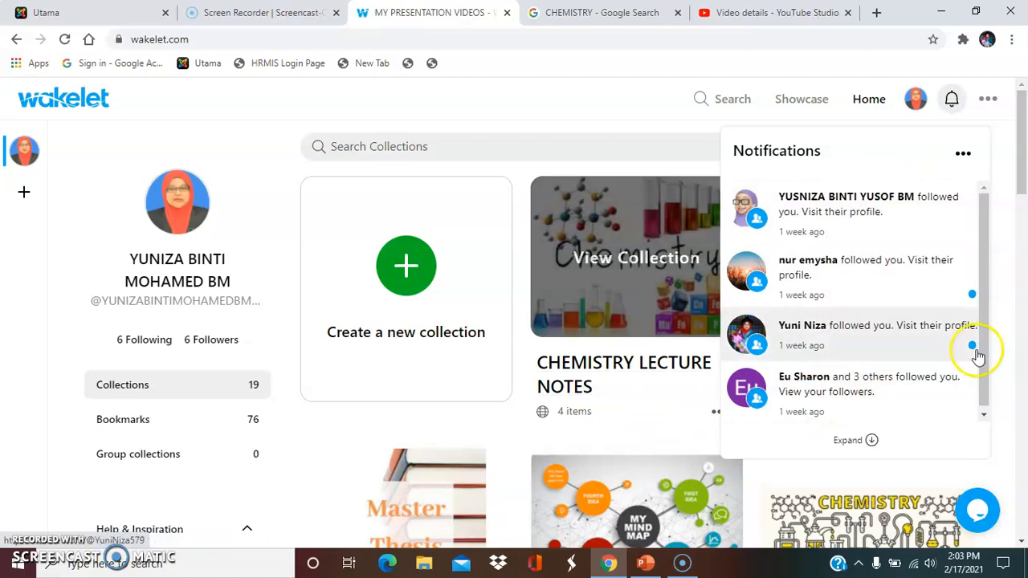
{"action": "left_click", "coordinate": [1003, 438]}
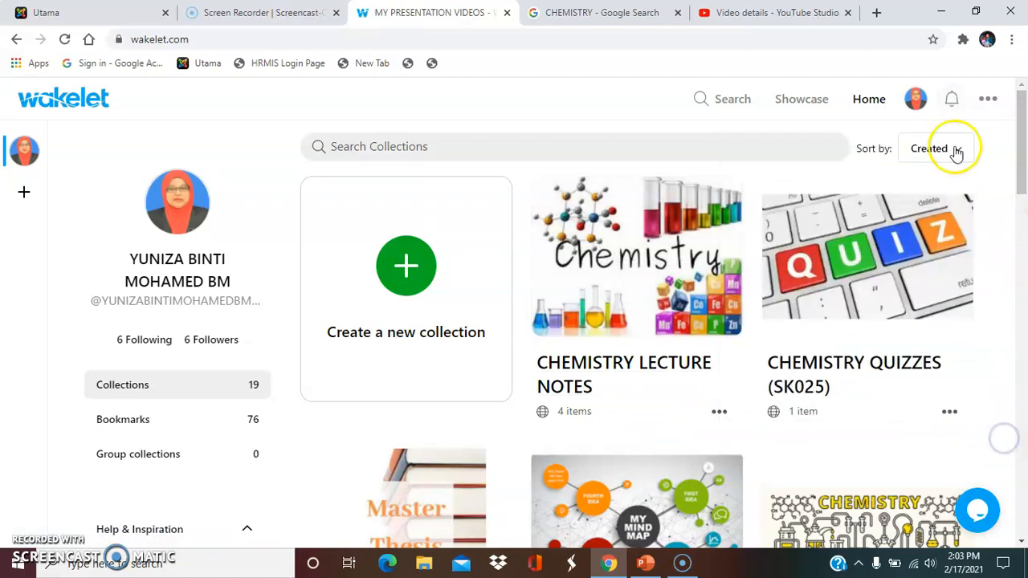
Examine the account's profile page and its profile sharing options, ending back on the home page
{"action": "left_click", "coordinate": [915, 99]}
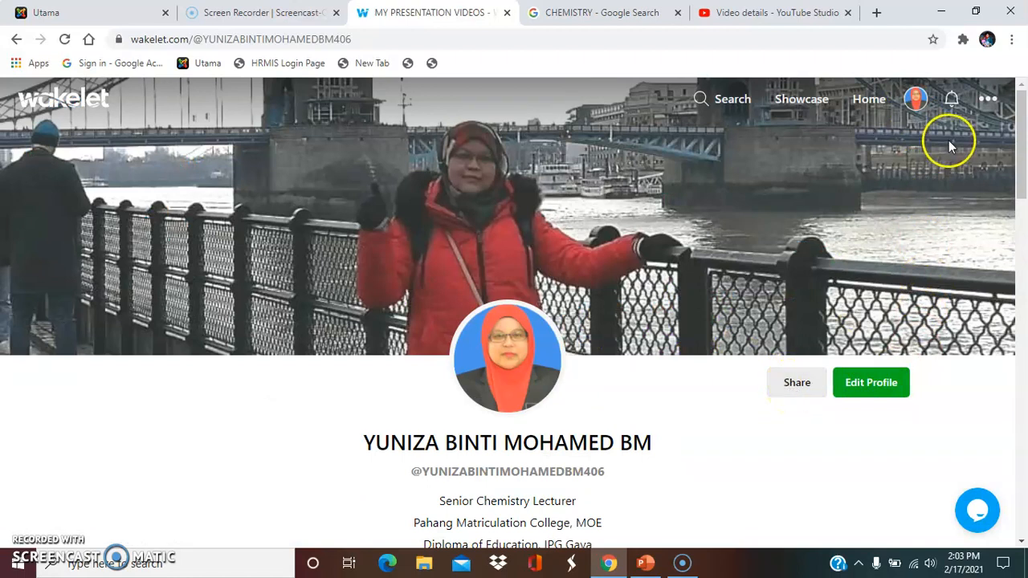
{"action": "left_click", "coordinate": [796, 384]}
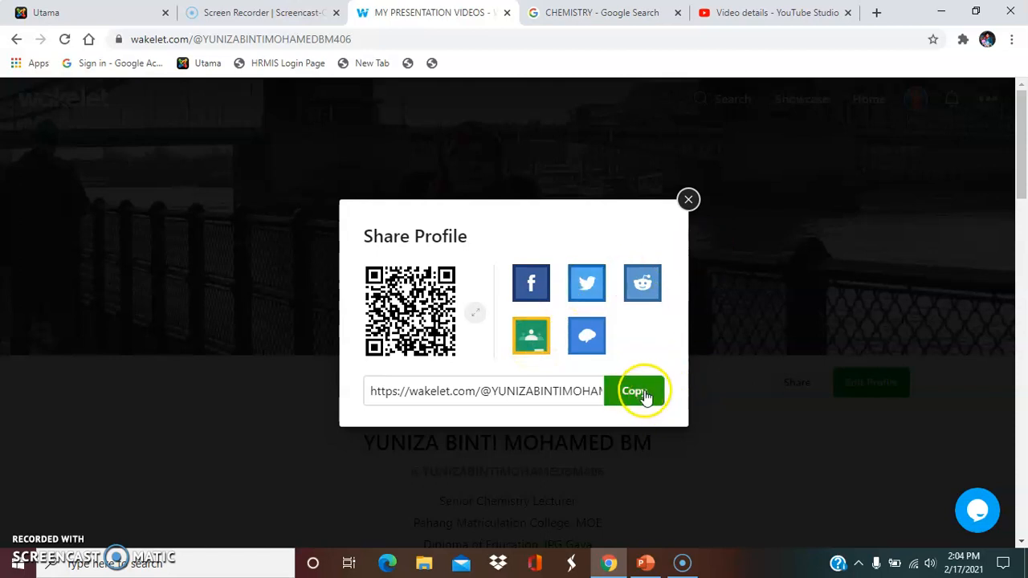
{"action": "left_click", "coordinate": [689, 201]}
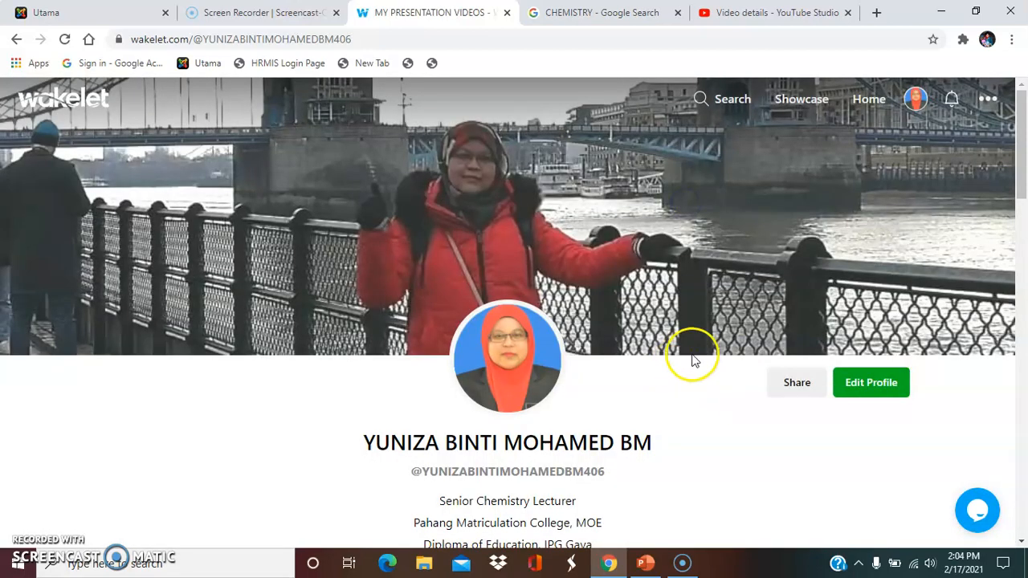
{"action": "scroll", "coordinate": [688, 356], "scroll_direction": "down", "scroll_amount": 5}
{"action": "scroll", "coordinate": [915, 100], "scroll_direction": "up", "scroll_amount": 5}
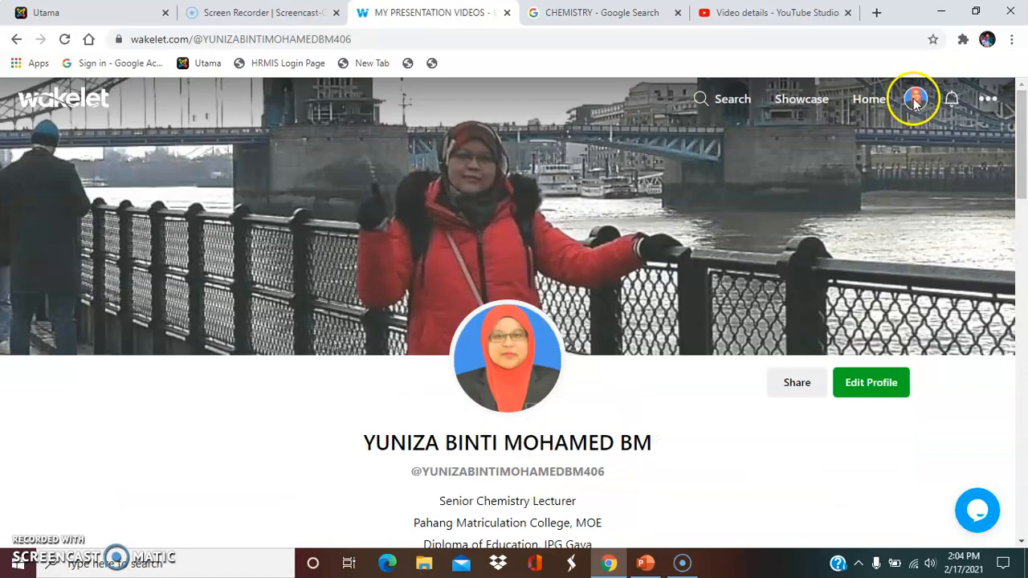
{"action": "left_click", "coordinate": [871, 99]}
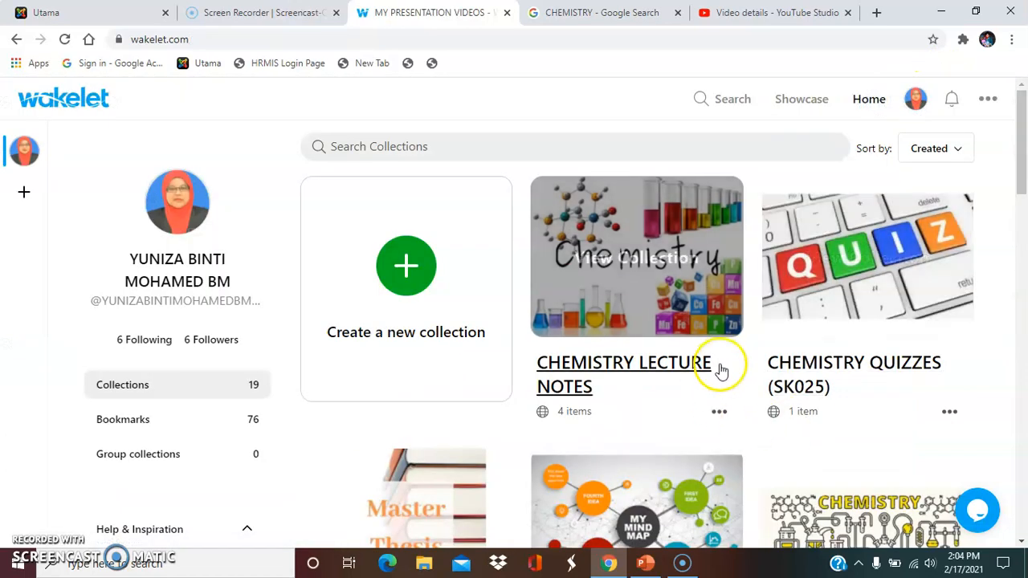